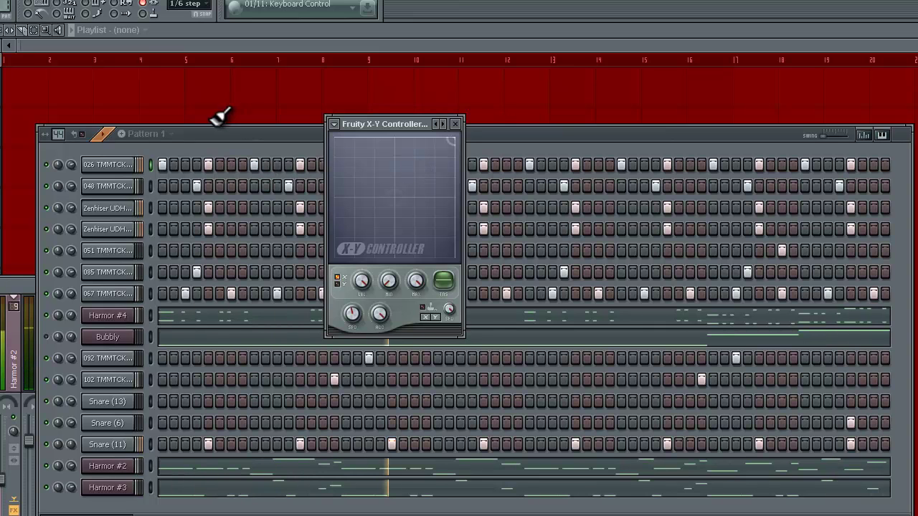
Open the Harmor #4 synth and play its part on its own
key(space)
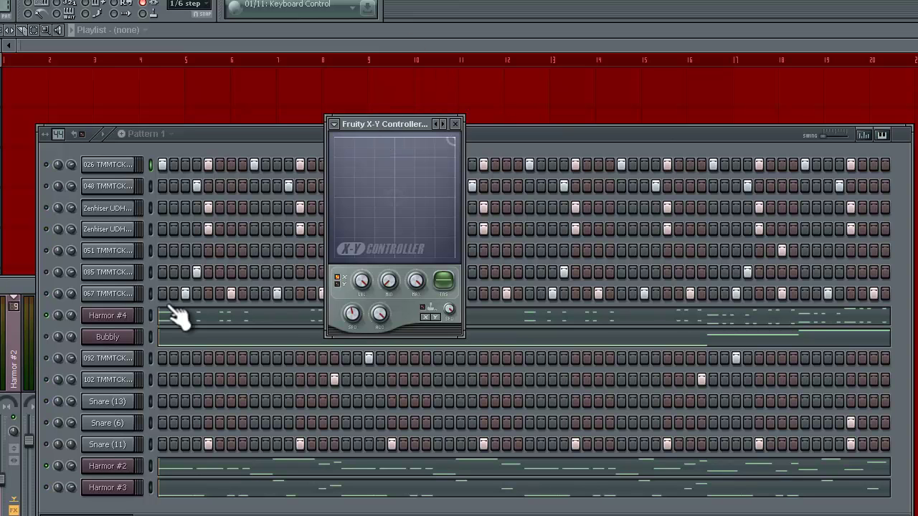
click(128, 317)
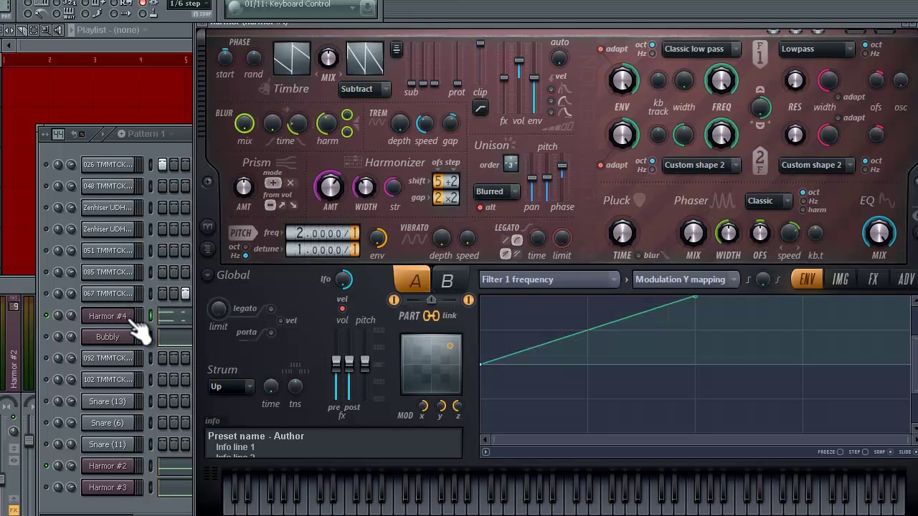
click(60, 323)
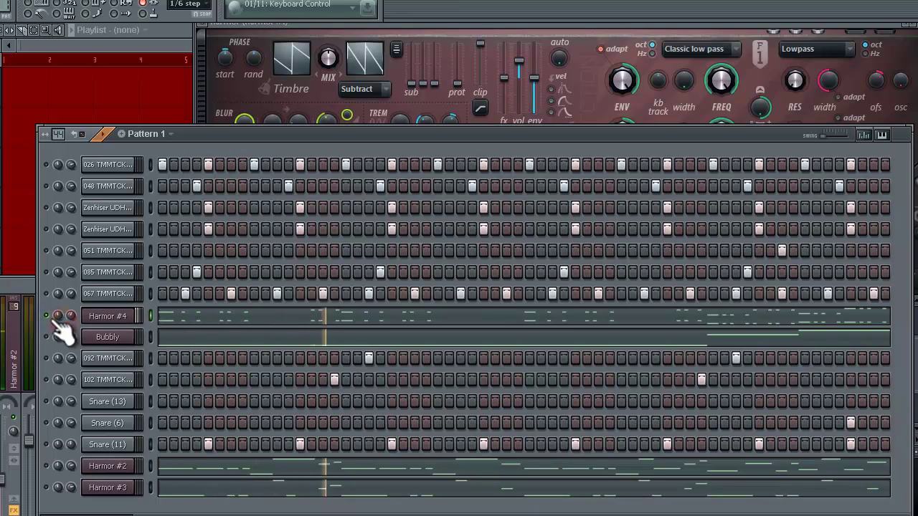
key(space)
Play the Harmor #2 part alone and in combination with Harmor #4
click(48, 318)
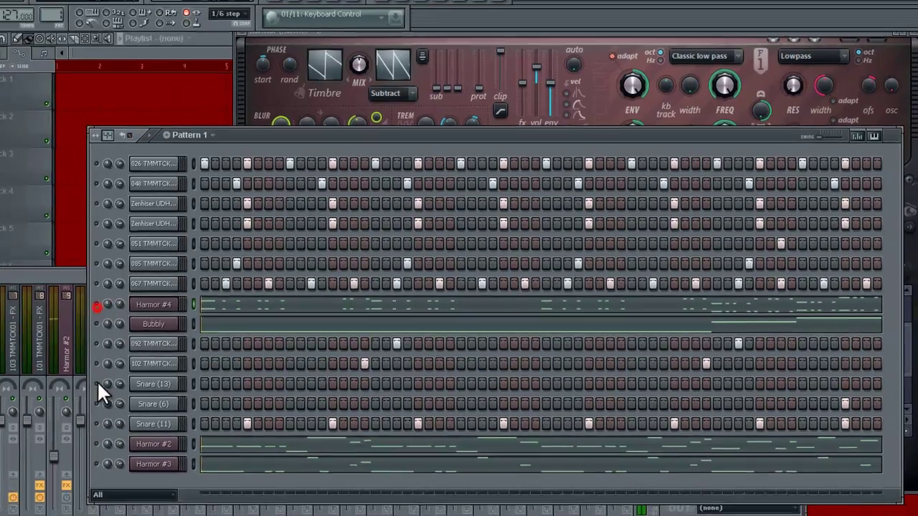
click(97, 444)
key(space)
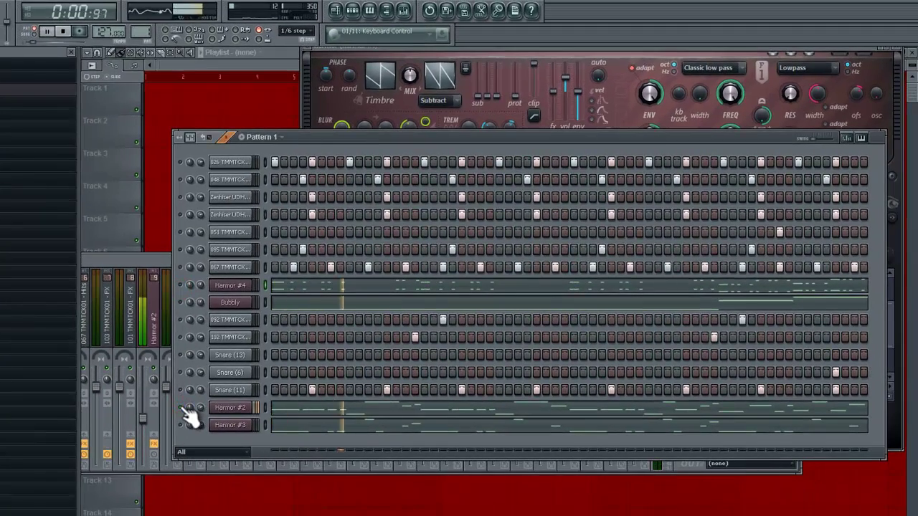
key(space)
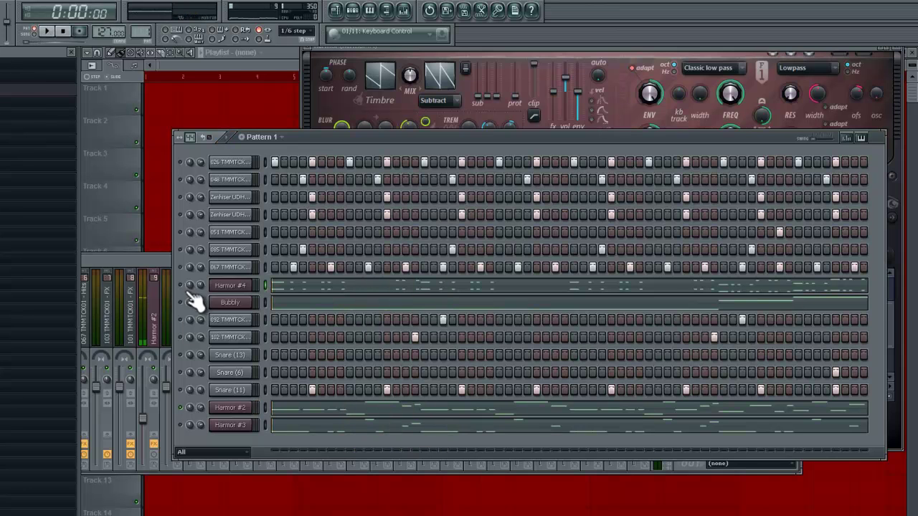
key(space)
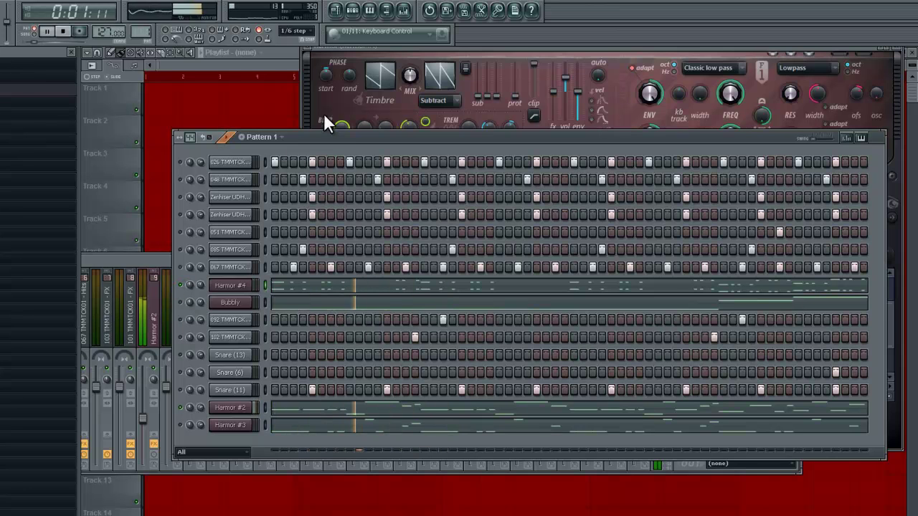
Bring the Fruity X-Y Controller forward and sweep its point diagonally while the pattern plays
drag(401, 50, 283, 180)
click(778, 175)
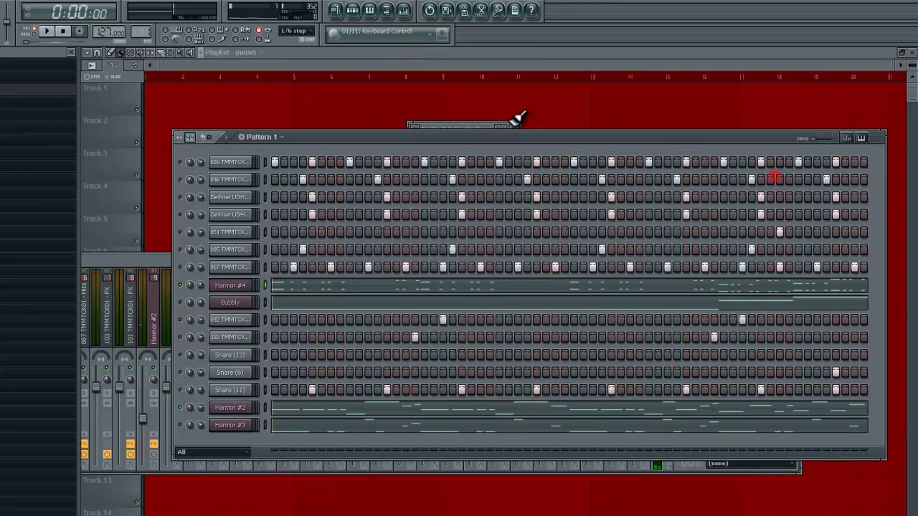
click(489, 128)
key(space)
drag(511, 144, 407, 244)
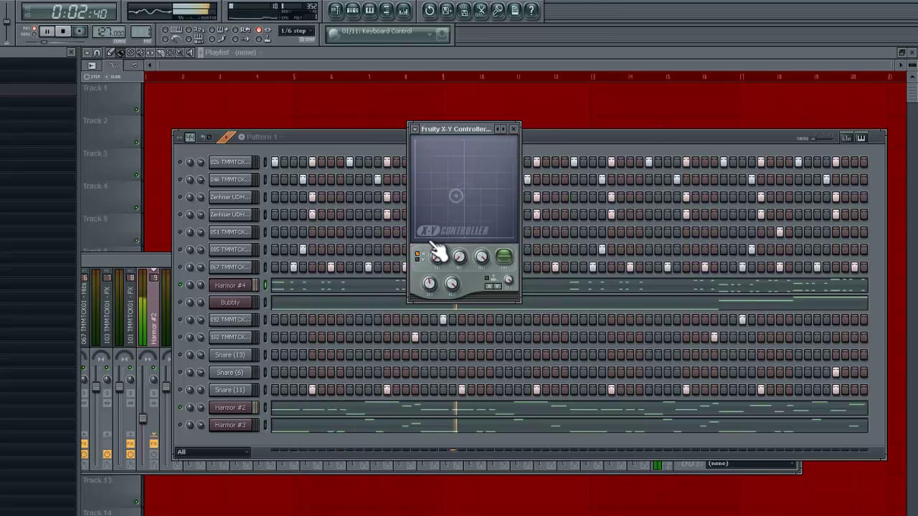
key(space)
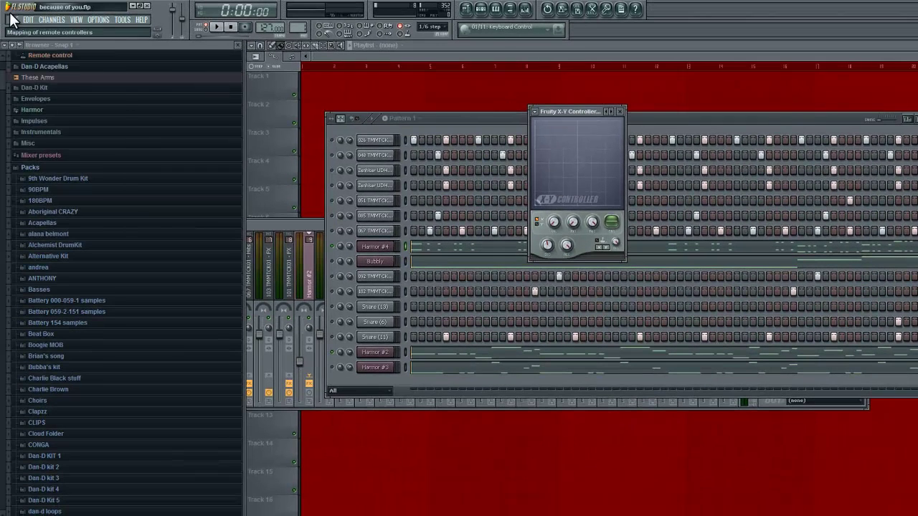
click(25, 22)
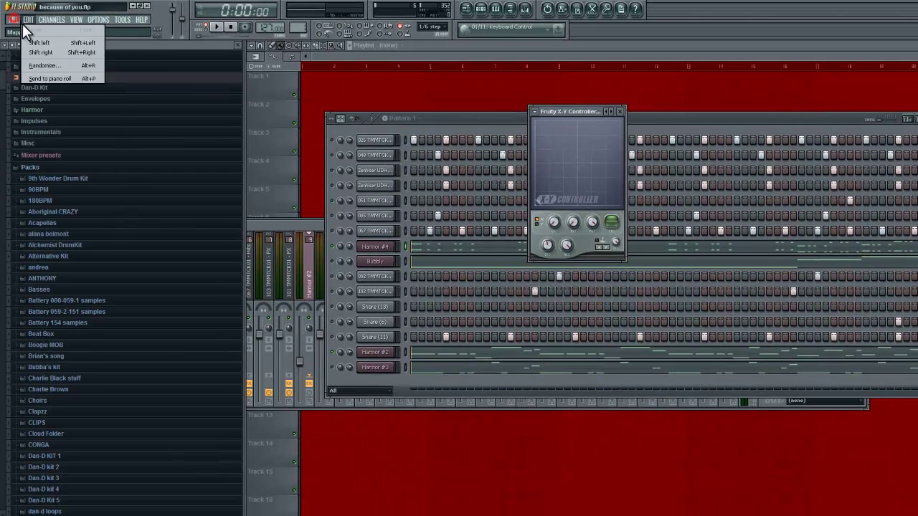
click(19, 31)
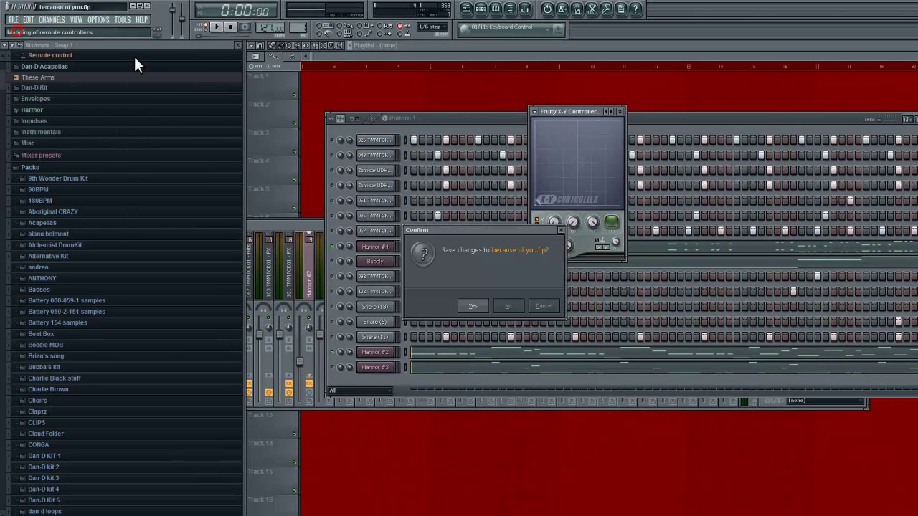
click(503, 306)
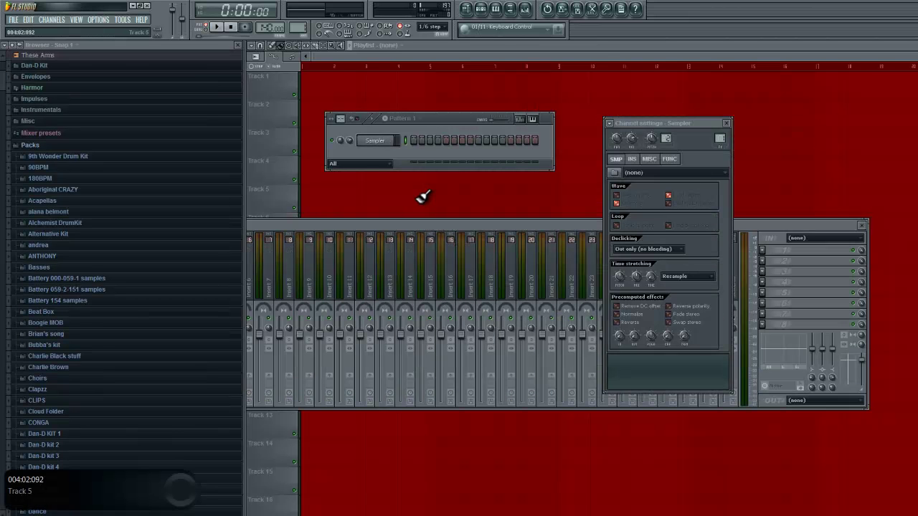
click(726, 124)
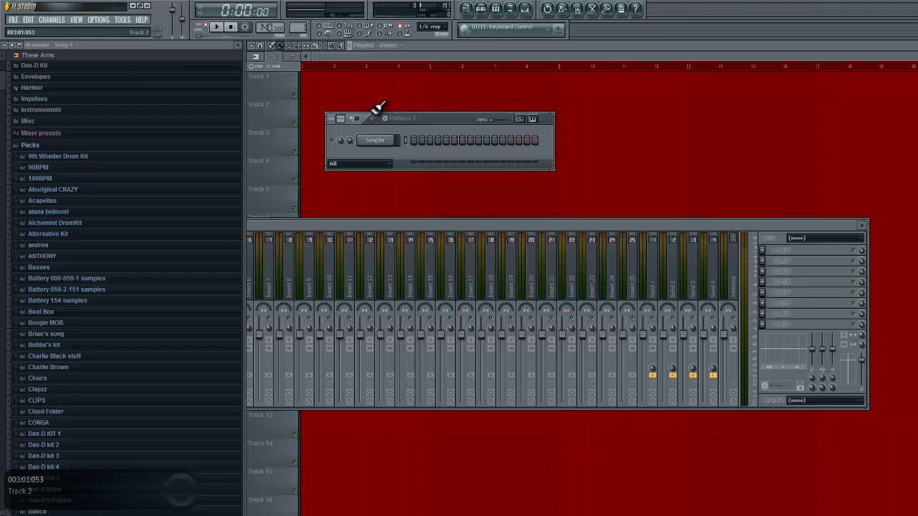
Add a Harmor channel to the pattern and duplicate it as a second Harmor channel
click(52, 19)
mouse_move(61, 29)
click(172, 336)
click(423, 127)
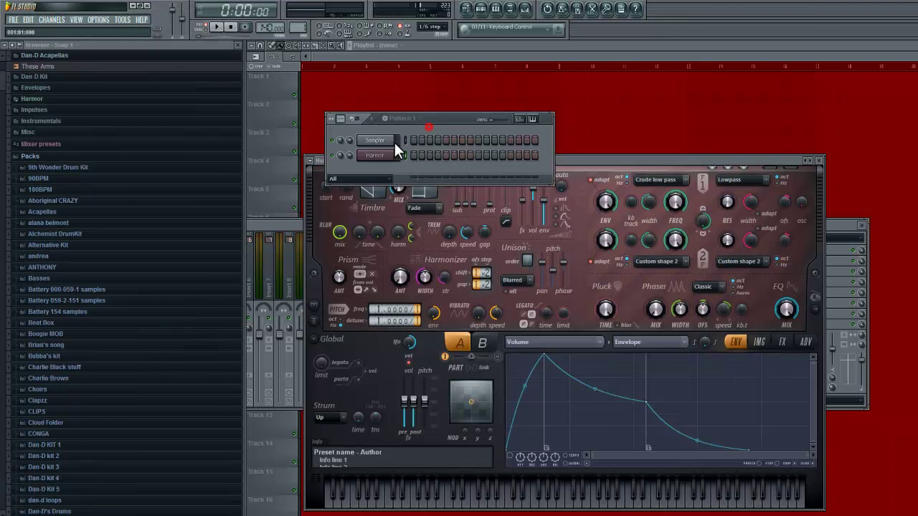
right_click(388, 153)
click(416, 269)
click(370, 184)
Place a two-bar C3 note at the start of the first Harmor channel's piano roll and play it back
right_click(391, 153)
click(406, 159)
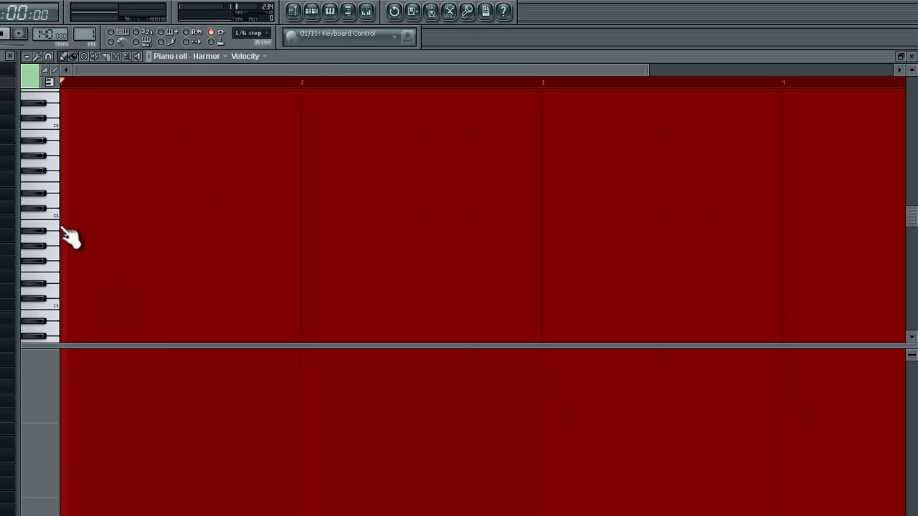
click(50, 216)
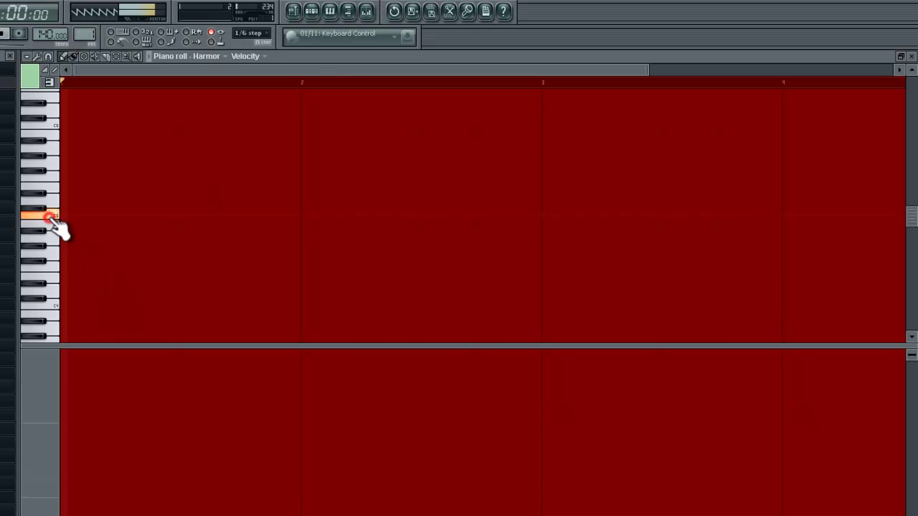
click(46, 307)
scroll(63, 307, down, 7)
click(60, 285)
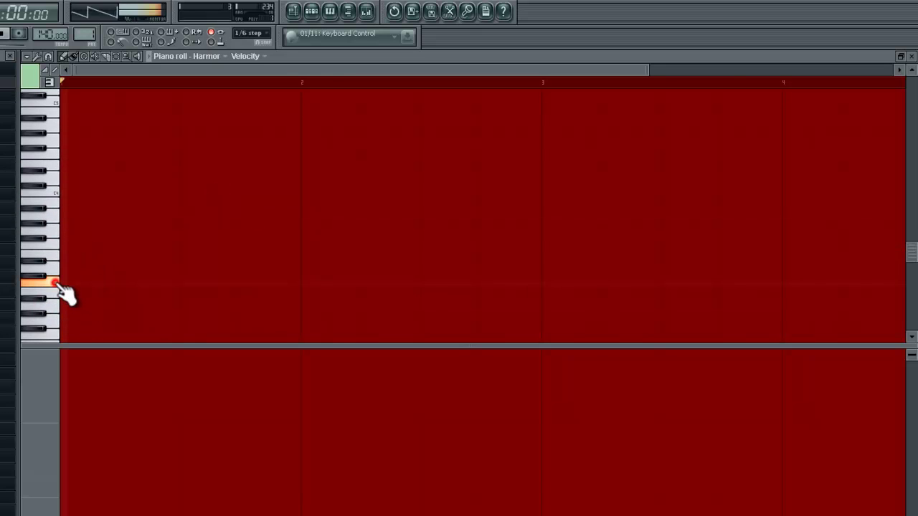
click(64, 283)
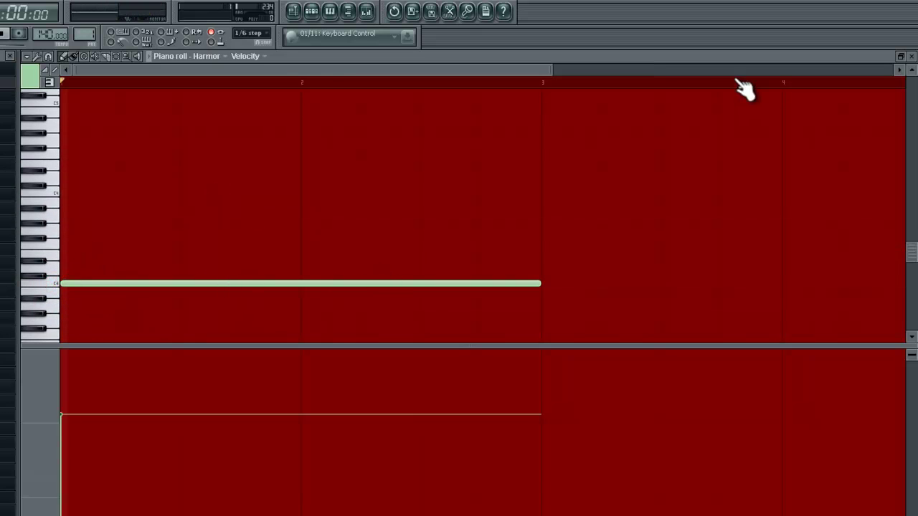
key(space)
key(space)
Place a two-bar C6 note at the start of Harmor #2's piano roll
click(912, 56)
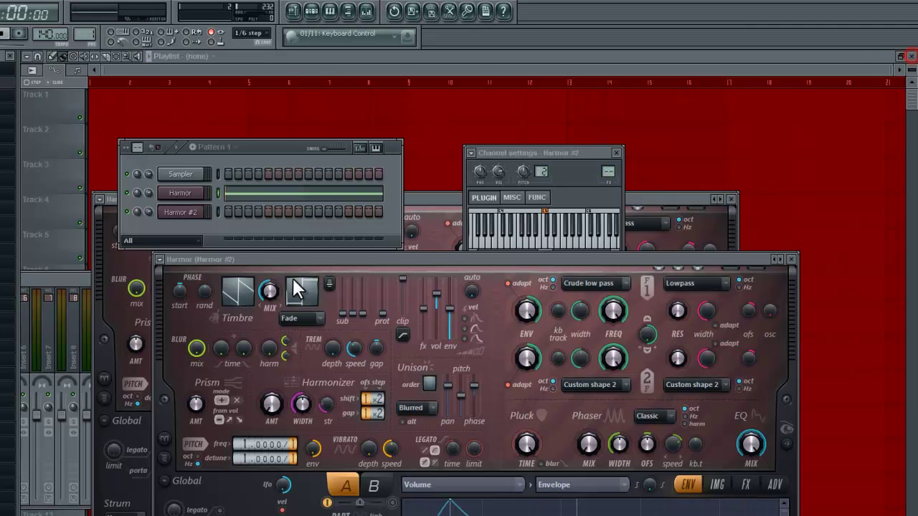
right_click(203, 209)
click(216, 213)
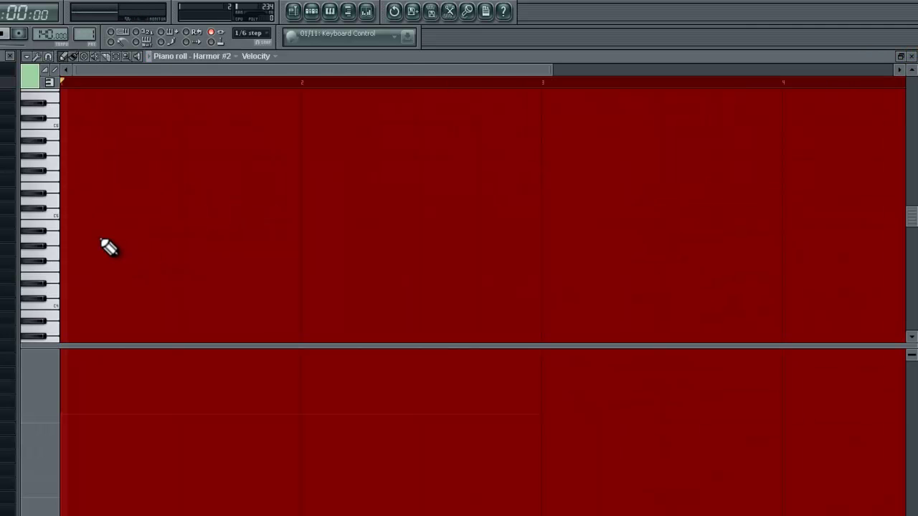
click(57, 211)
click(57, 126)
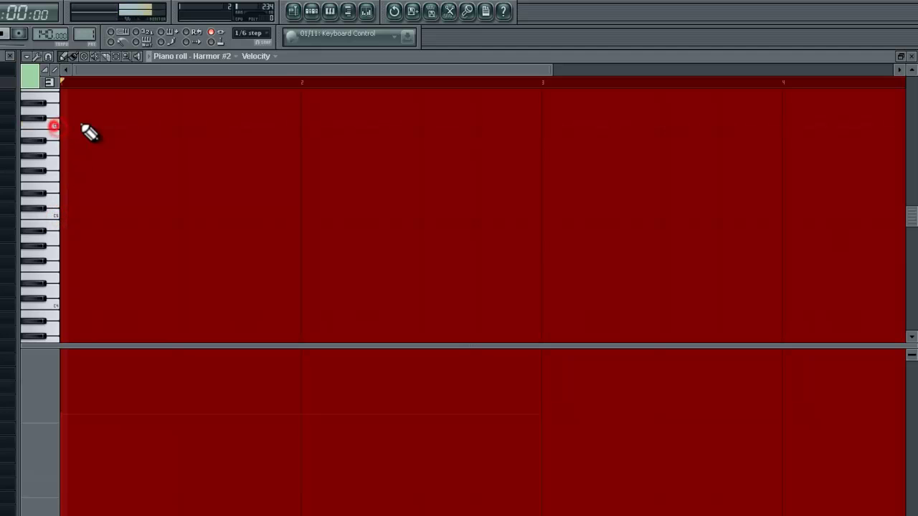
click(80, 126)
key(space)
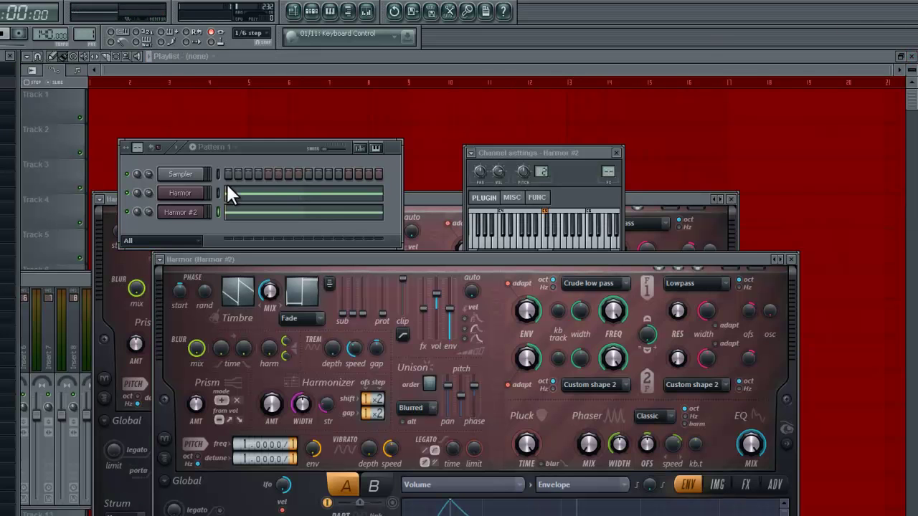
Play the Harmor and Harmor #2 channels in turn by muting the other one
click(131, 213)
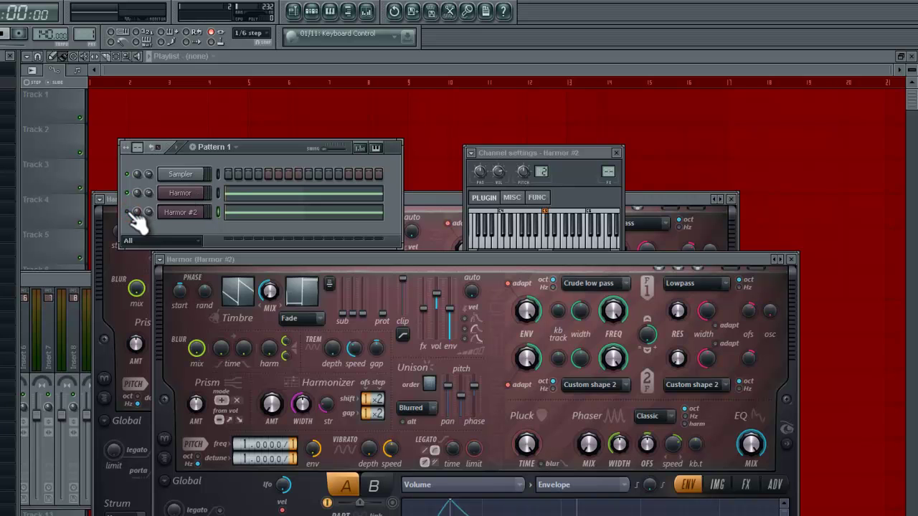
key(space)
key(space)
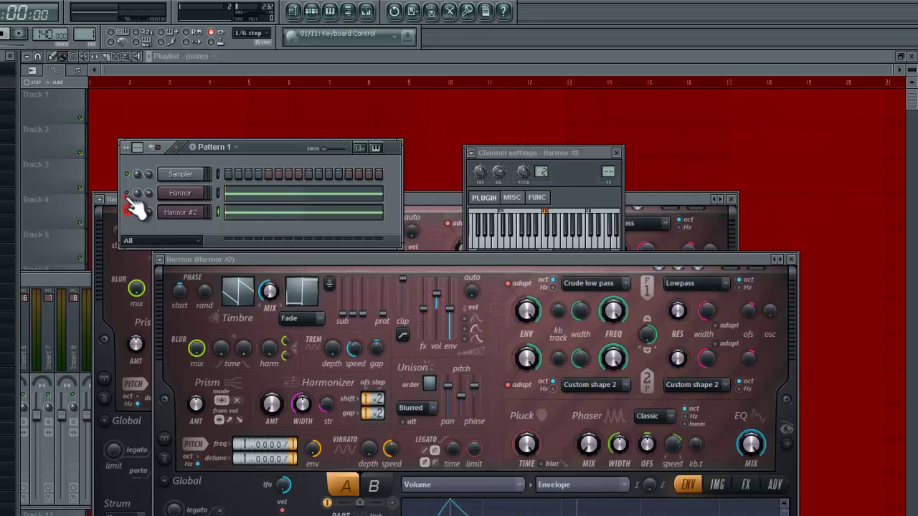
key(space)
key(space)
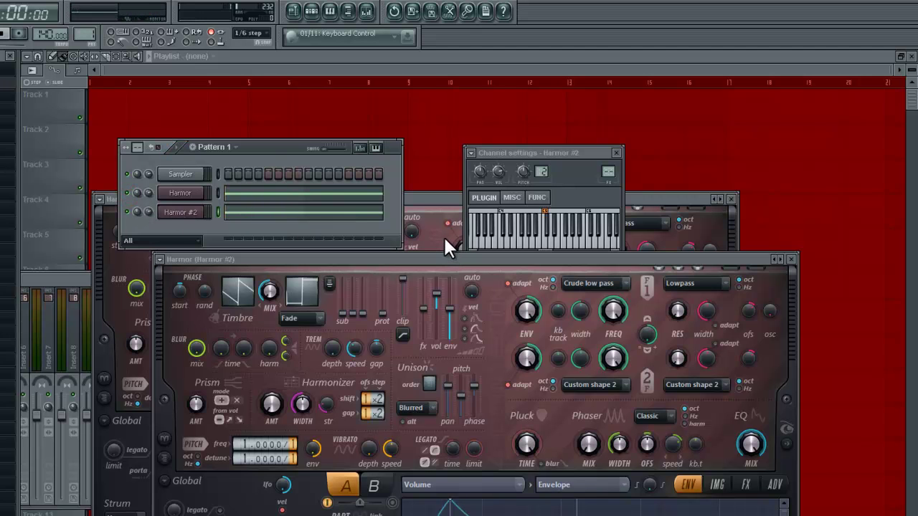
Bring the first Harmor channel's synth window to the front and hide Harmor #2's window
drag(452, 255, 485, 143)
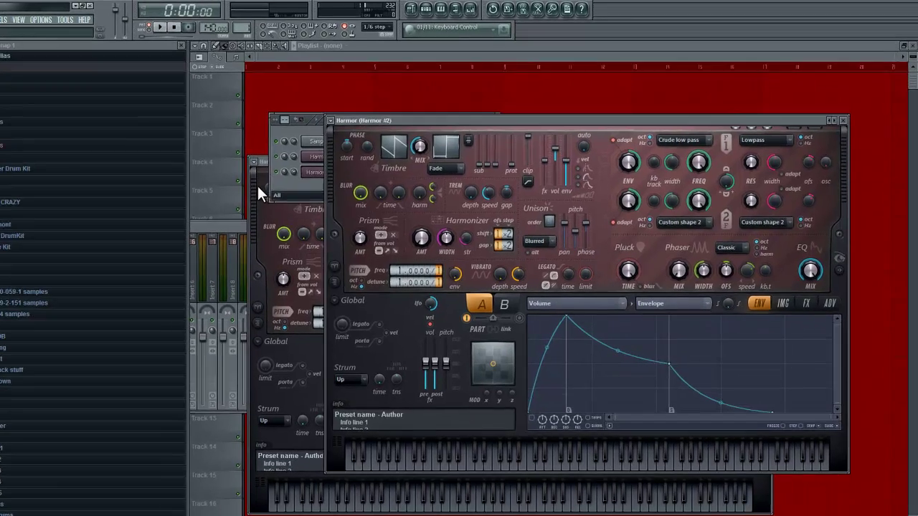
click(258, 186)
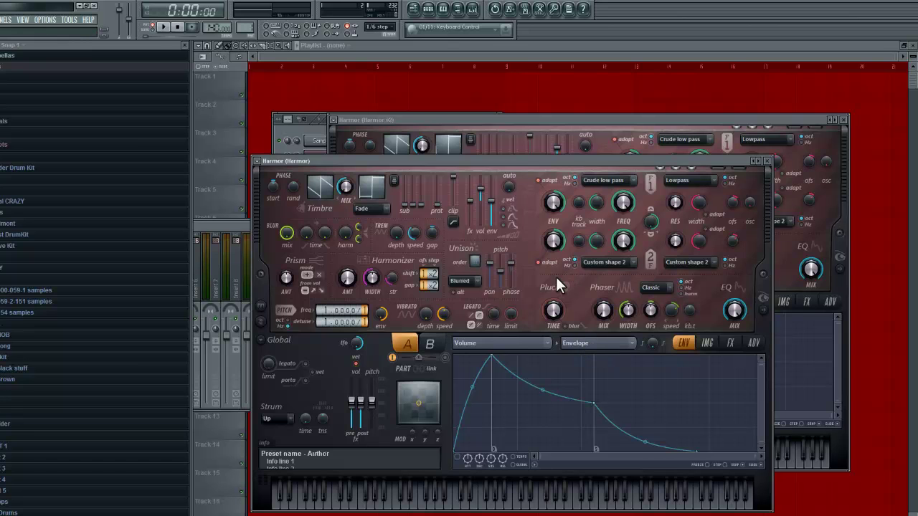
click(320, 129)
click(330, 155)
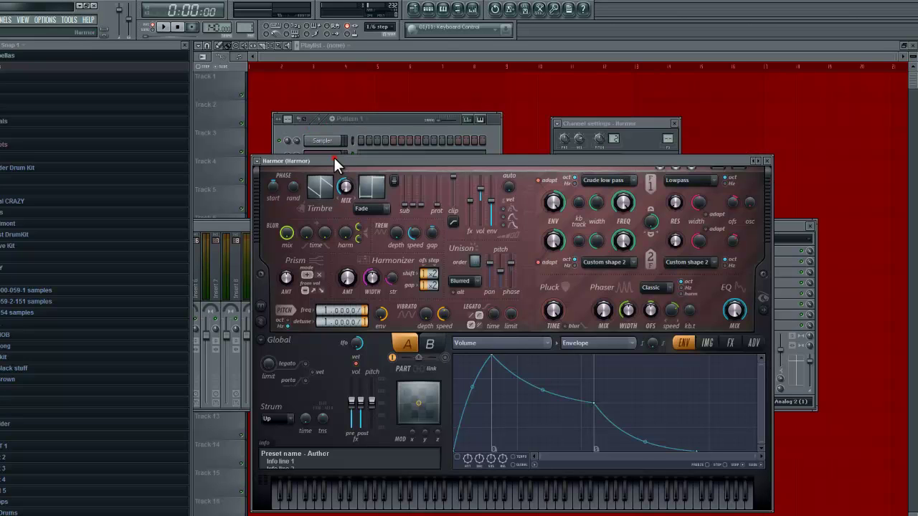
Play the pattern twice to hear the unmodified Harmor sound
key(space)
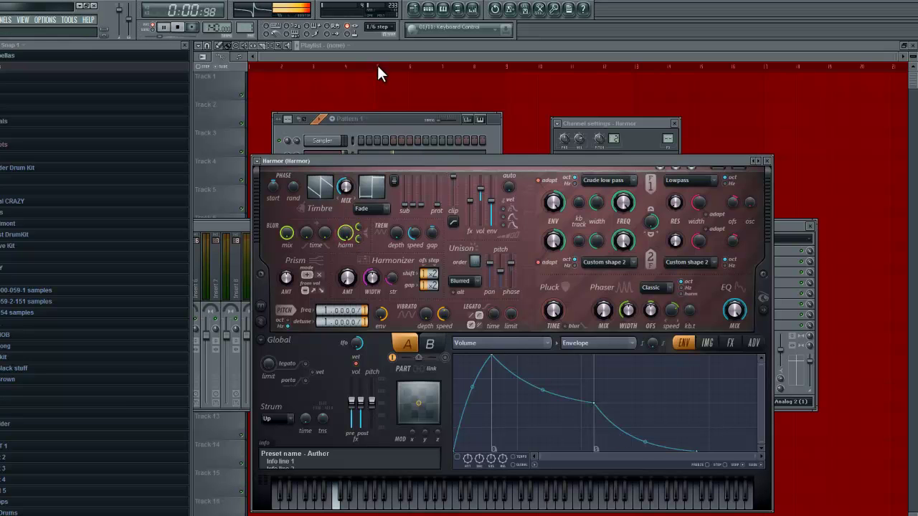
key(space)
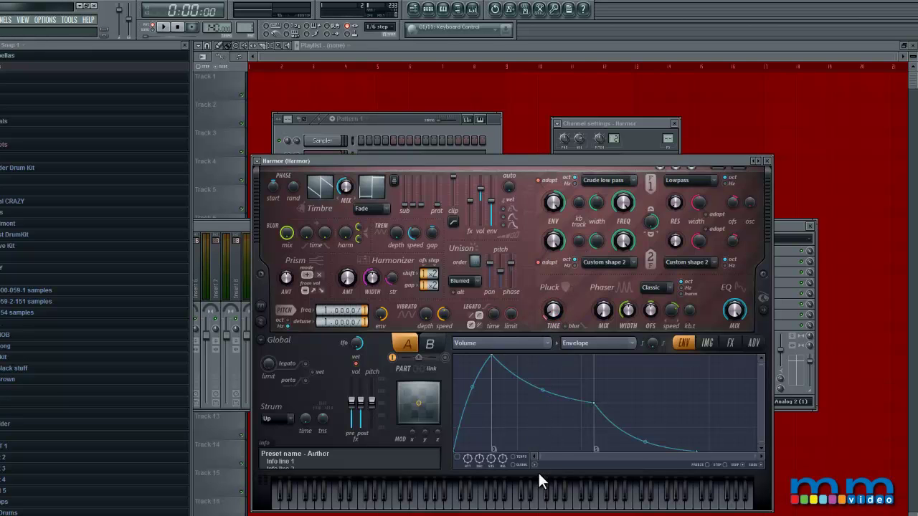
key(space)
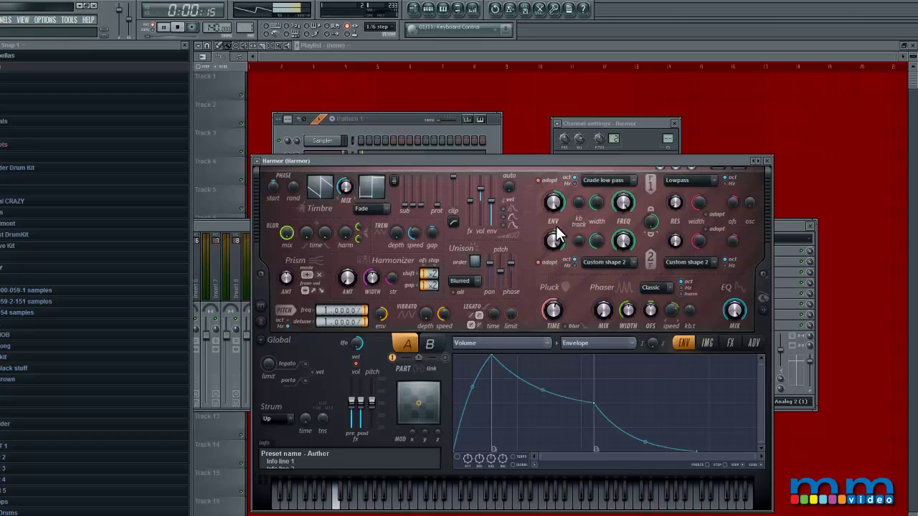
key(space)
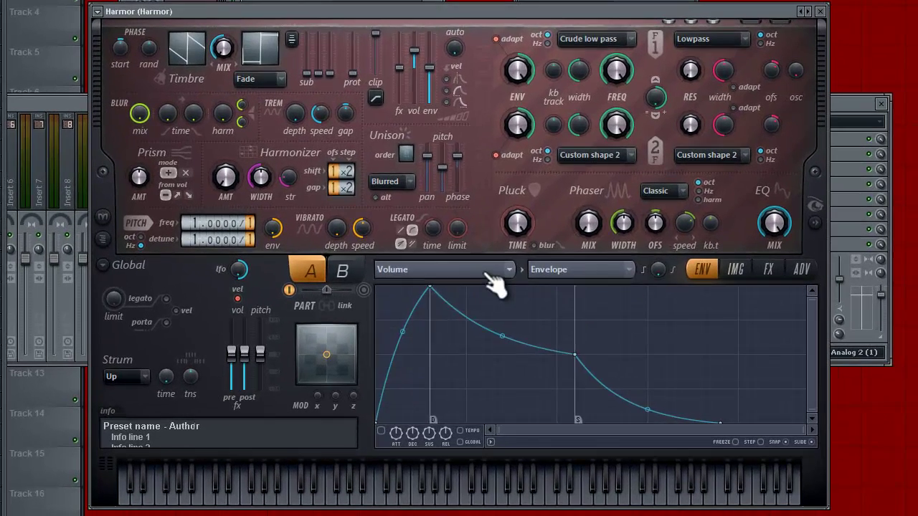
Review Harmor's modulation targets and select Filter 1 frequency as the edited parameter
click(490, 273)
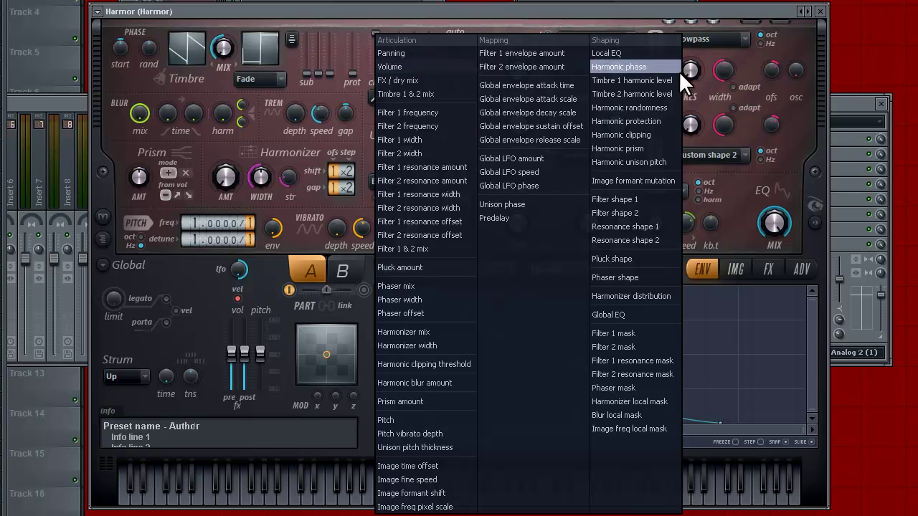
click(674, 16)
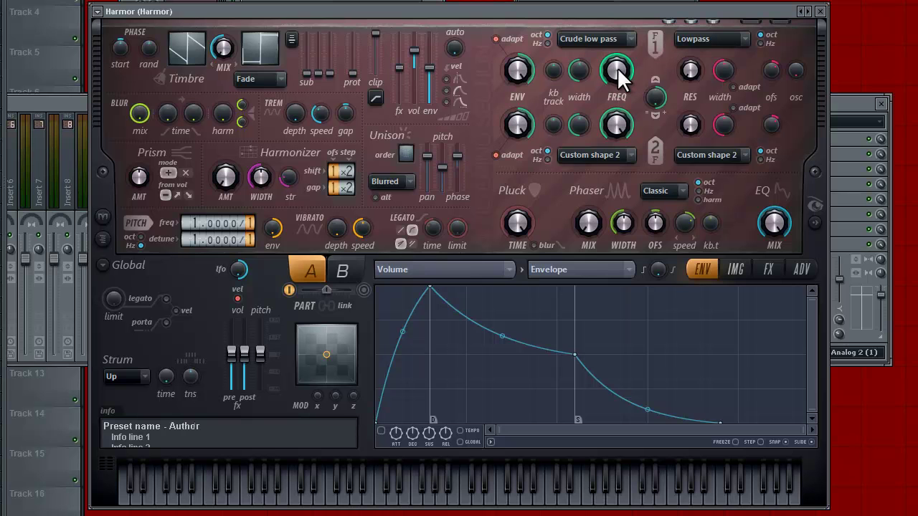
click(393, 270)
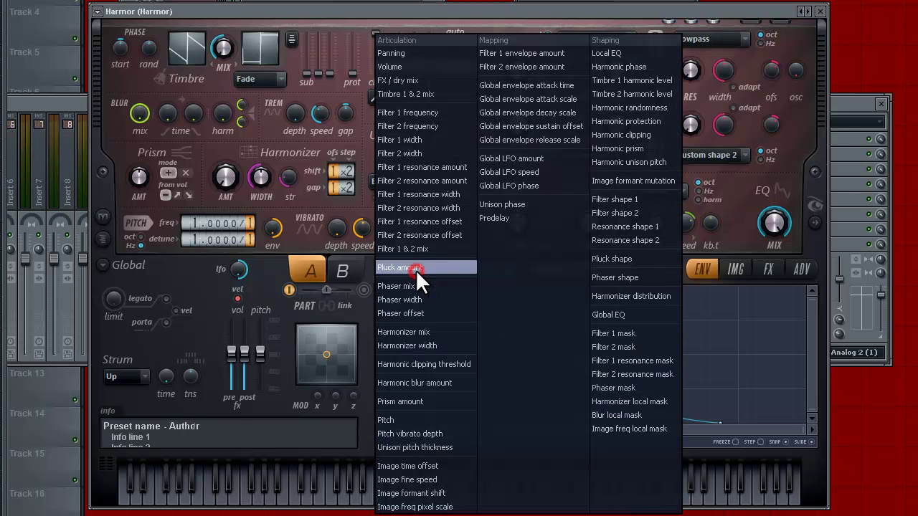
click(460, 109)
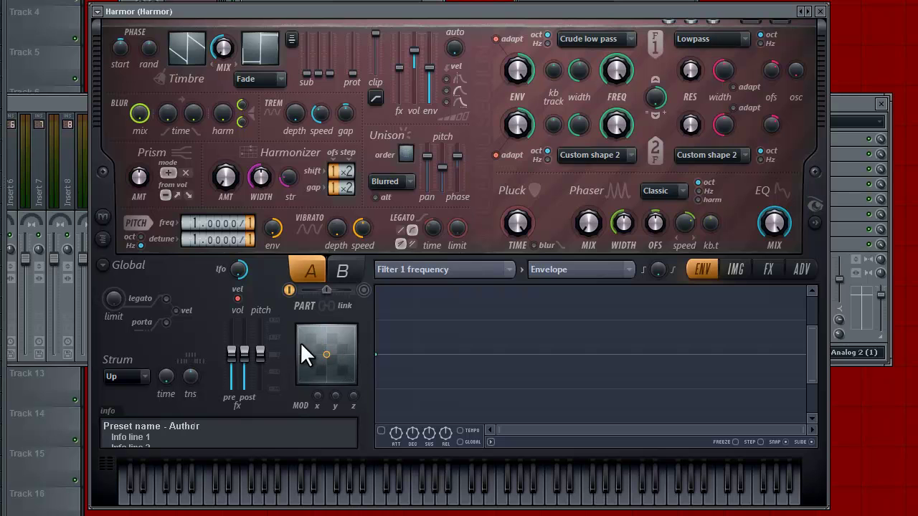
Map Filter 1 frequency to Modulation X with a straight ramp rising from minimum to maximum
drag(332, 367, 413, 304)
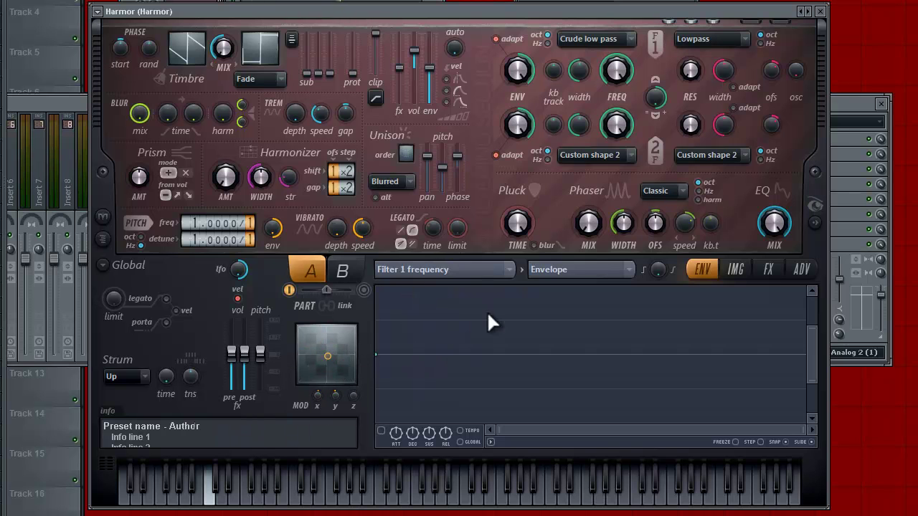
click(597, 269)
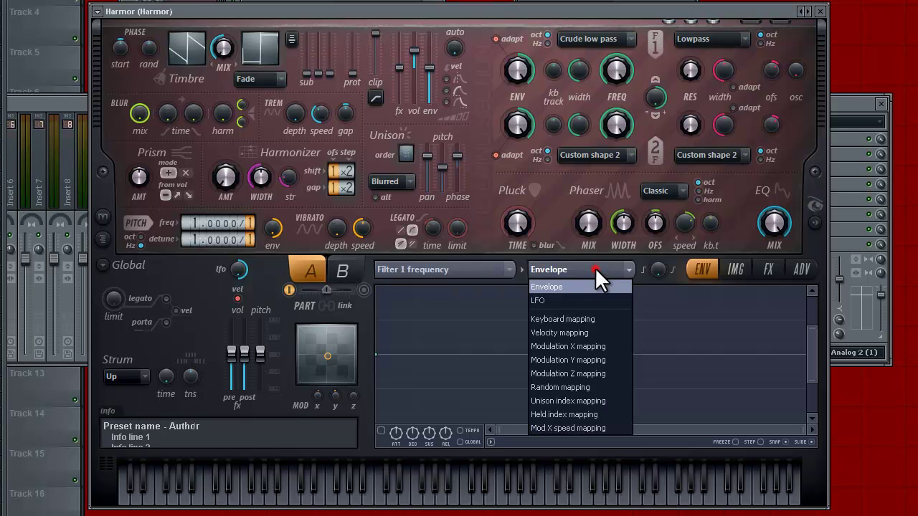
click(594, 346)
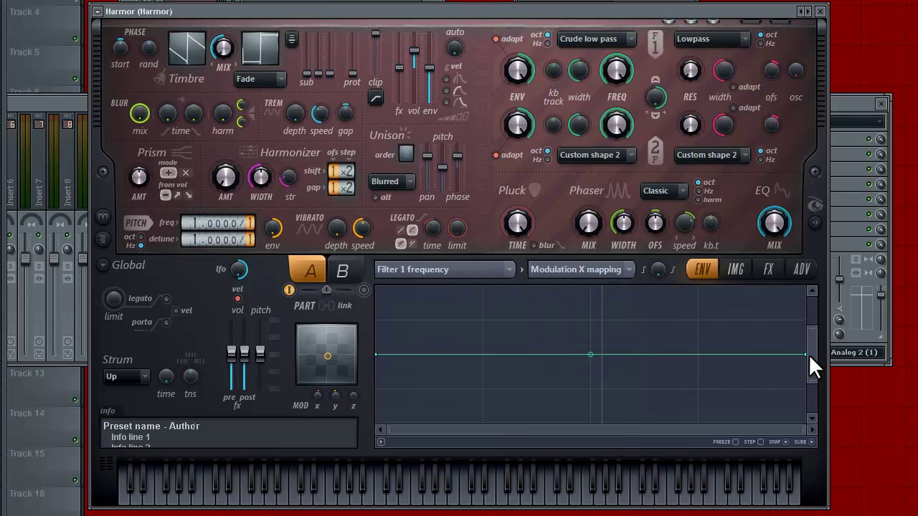
drag(807, 354, 816, 215)
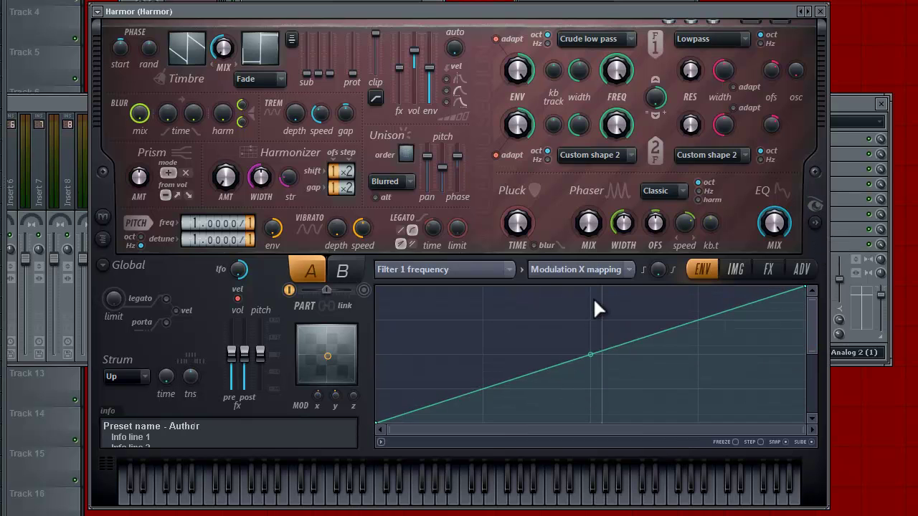
Map Filter 1 frequency to Modulation Y with the same full-range rising ramp
click(578, 272)
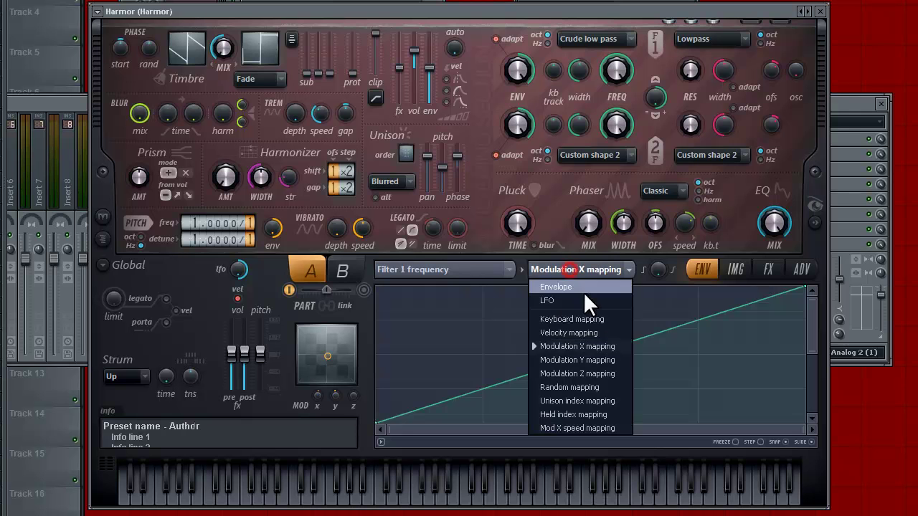
click(607, 359)
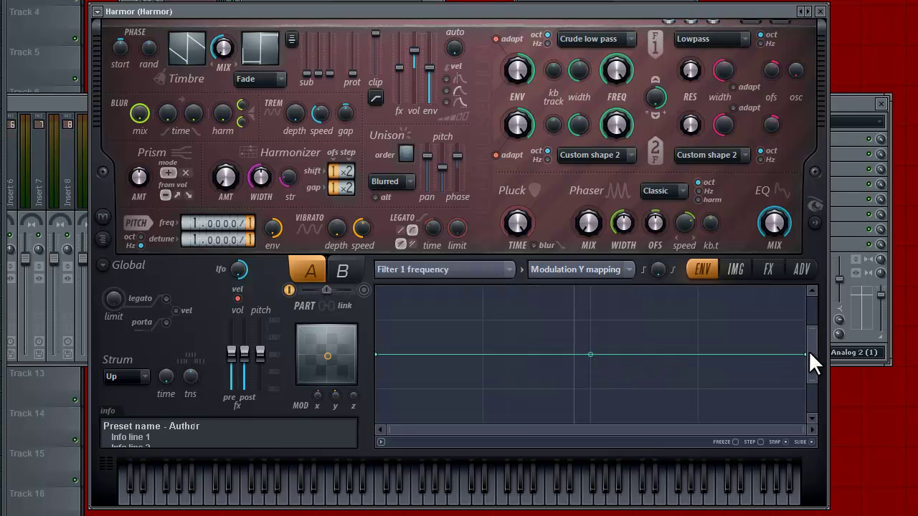
drag(809, 353, 820, 195)
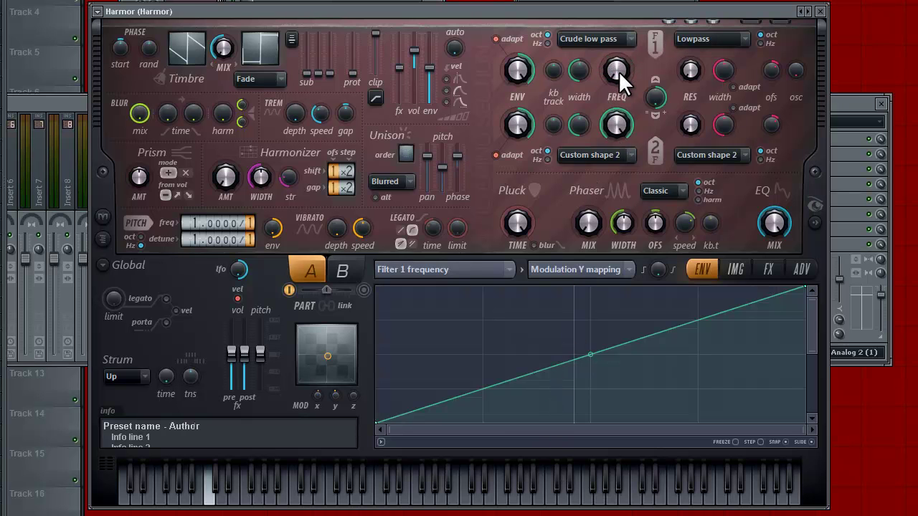
Lower filter 1's base frequency and sweep the X-Y modulation point while a note plays, returning it to the centre
drag(619, 71, 619, 12)
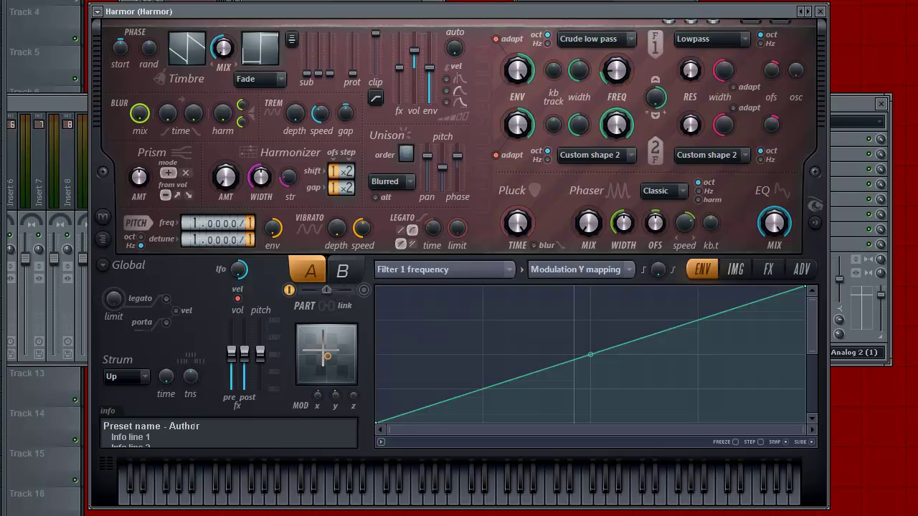
drag(327, 363, 195, 465)
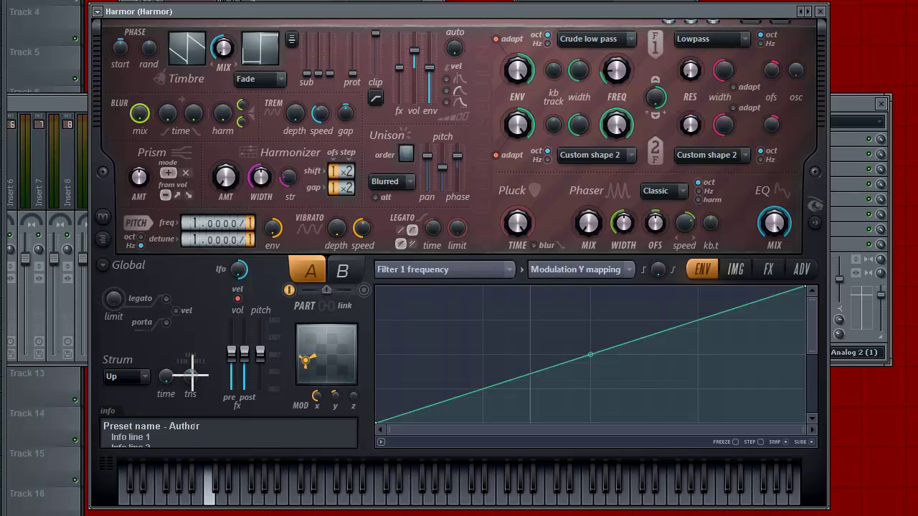
drag(286, 364, 327, 363)
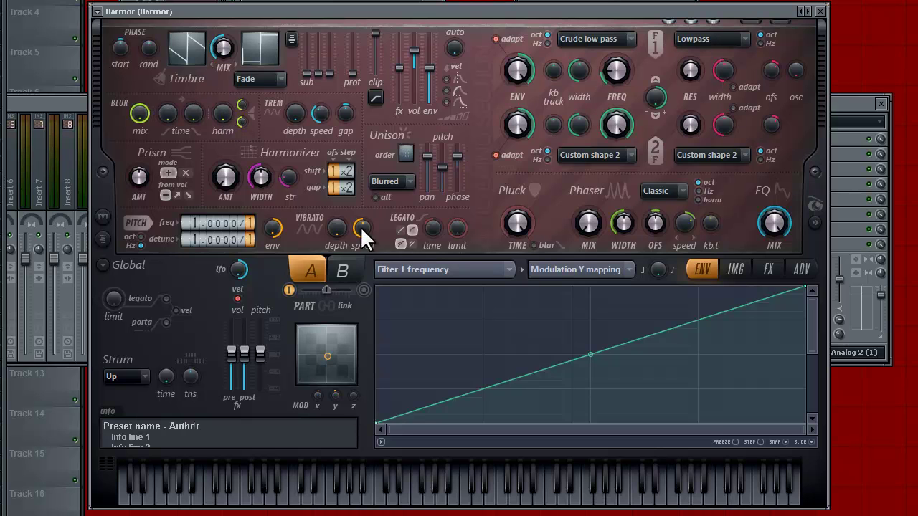
Map Harmonic blur amount to Modulation X with a ramp rising from zero to maximum
click(397, 269)
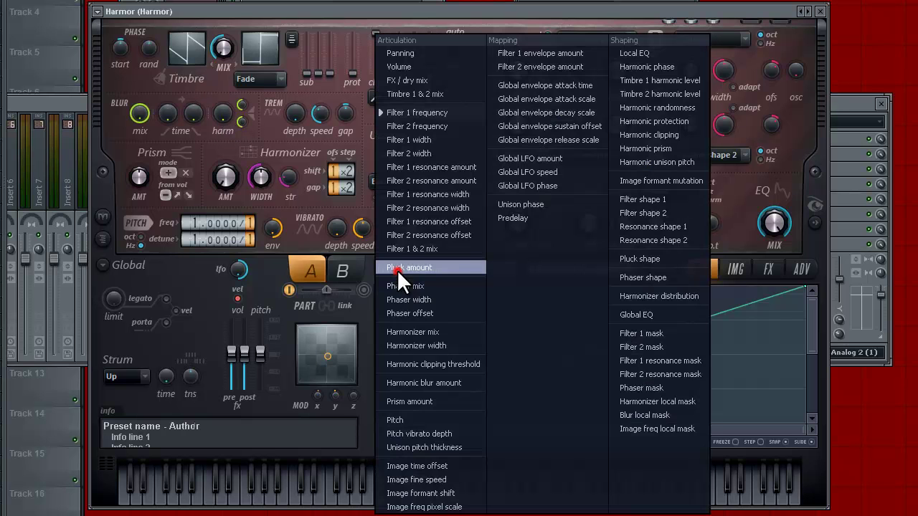
click(465, 385)
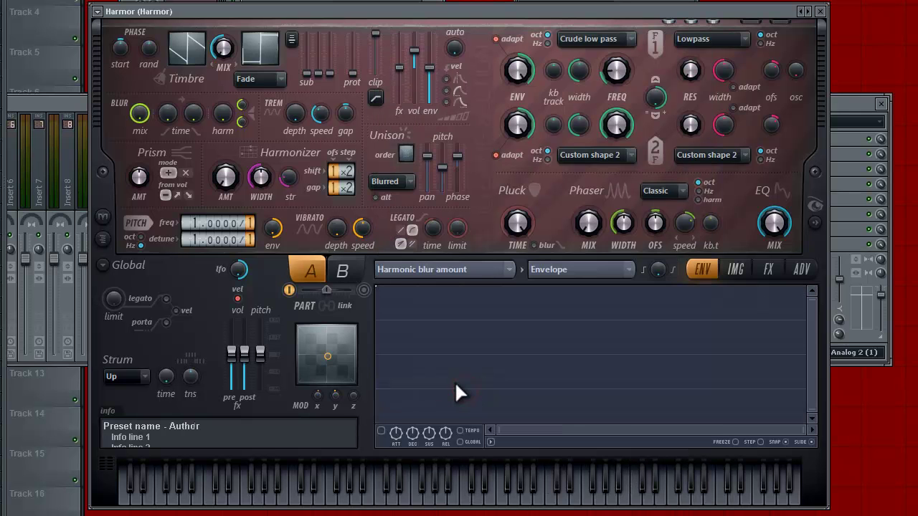
click(608, 268)
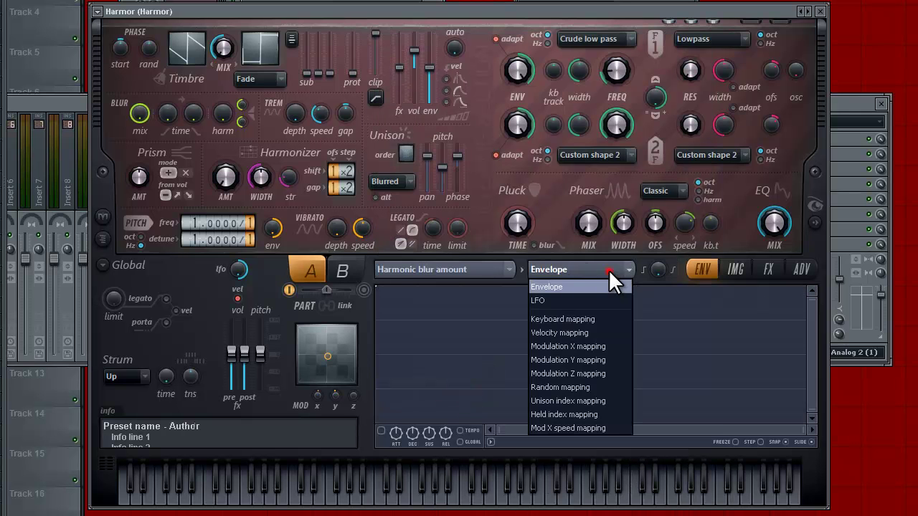
click(589, 346)
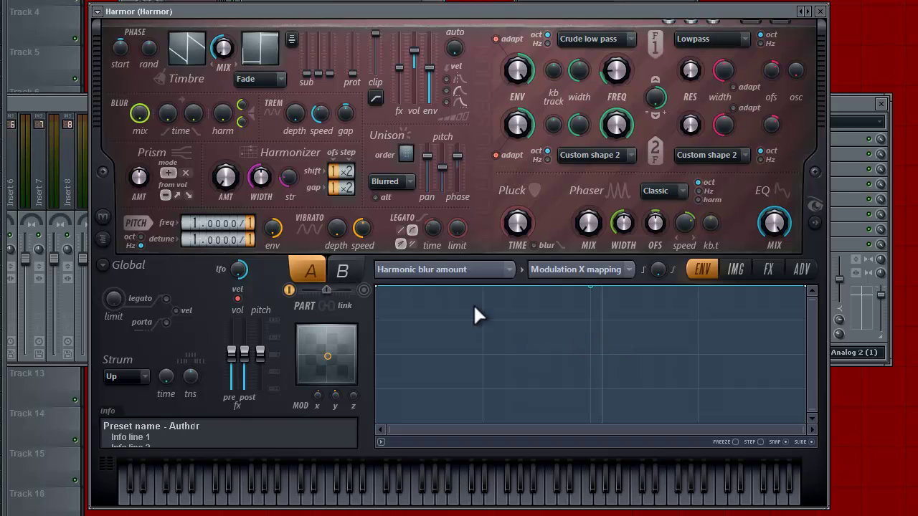
drag(381, 287, 335, 404)
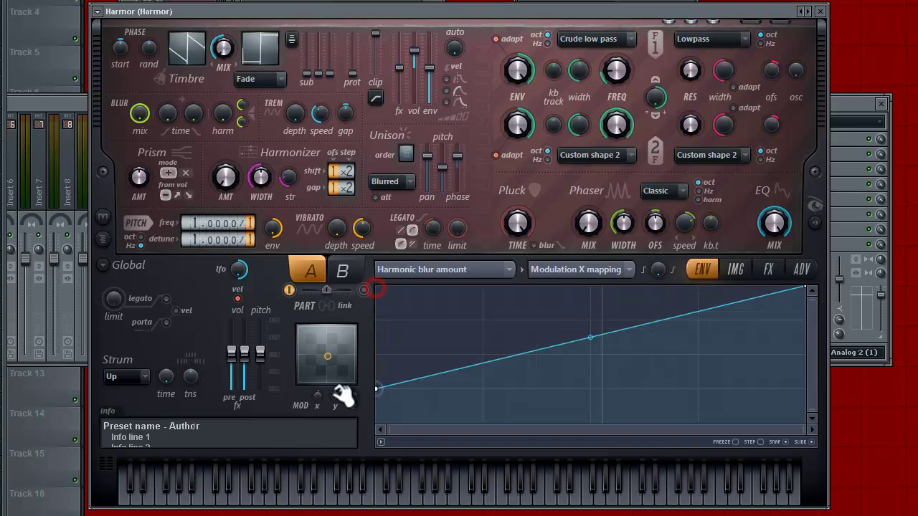
Map Harmonic blur amount to Modulation Y with a ramp rising from zero to maximum
click(572, 268)
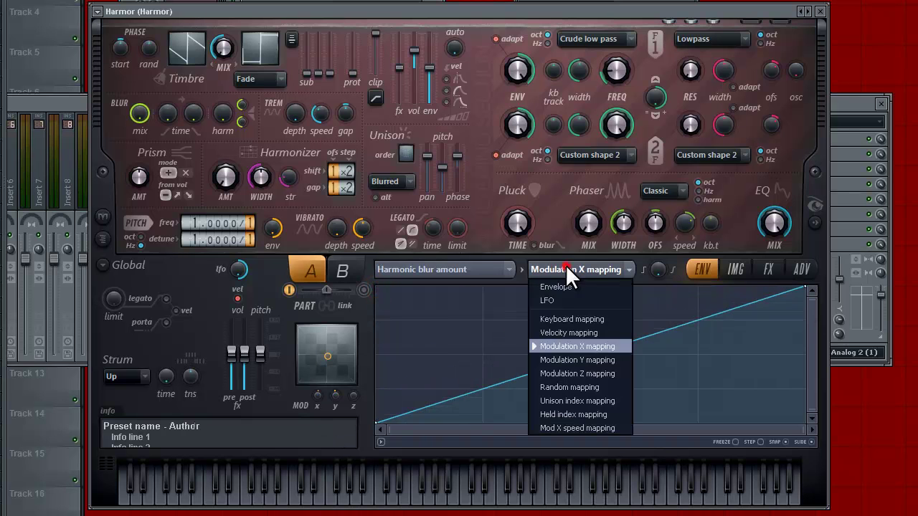
click(567, 352)
drag(380, 289, 356, 467)
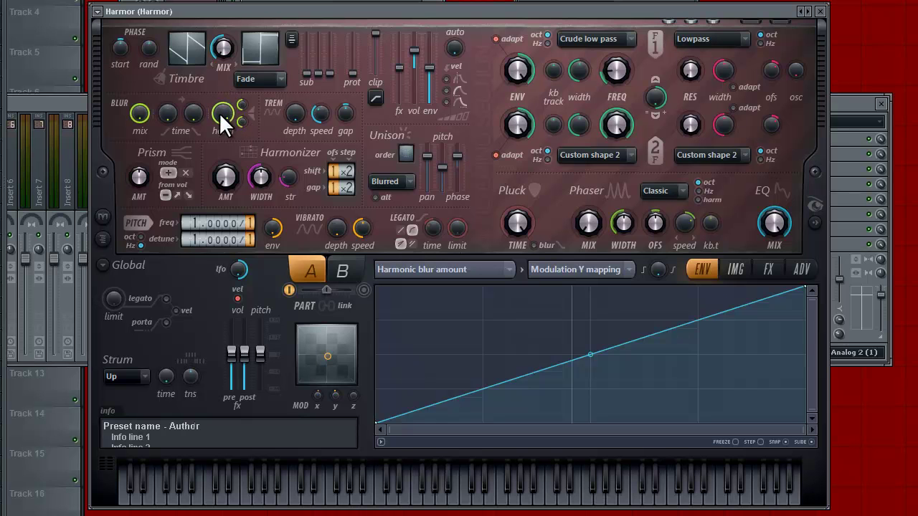
Turn up the blur's harmonic setting and play a note while moving the X-Y modulation point to audition it
click(197, 477)
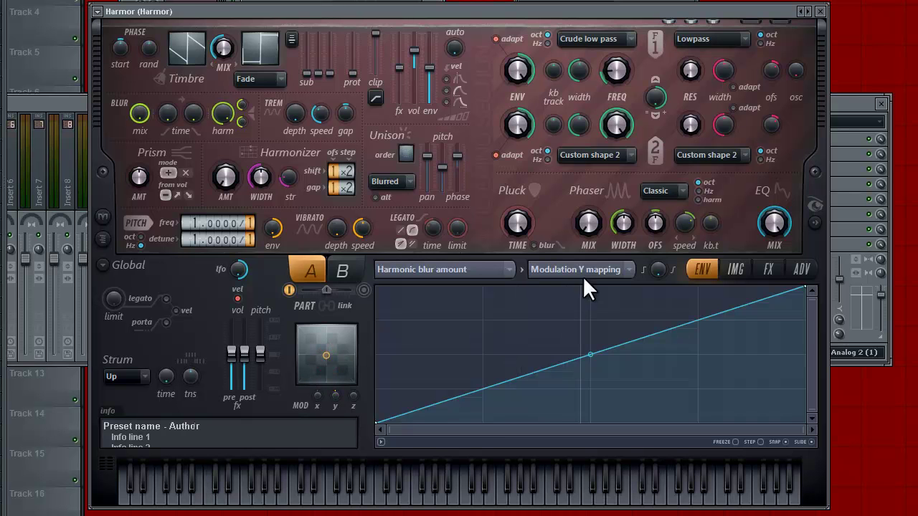
drag(328, 360, 351, 340)
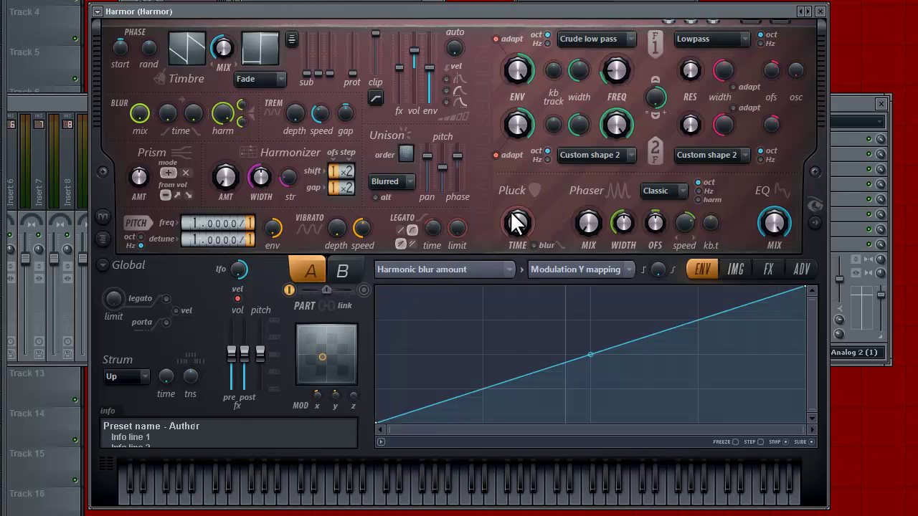
Map Pluck amount to Modulation X with a ramp rising from the middle level to maximum
click(481, 271)
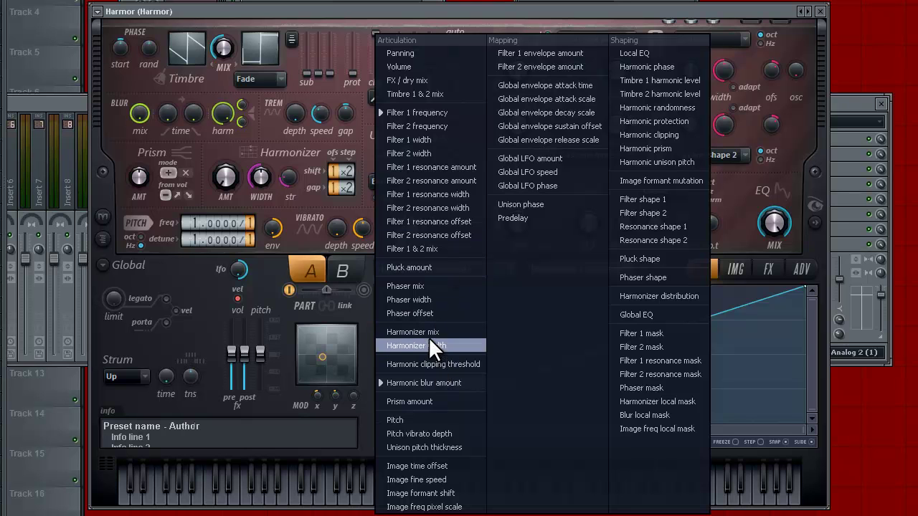
click(423, 267)
click(563, 269)
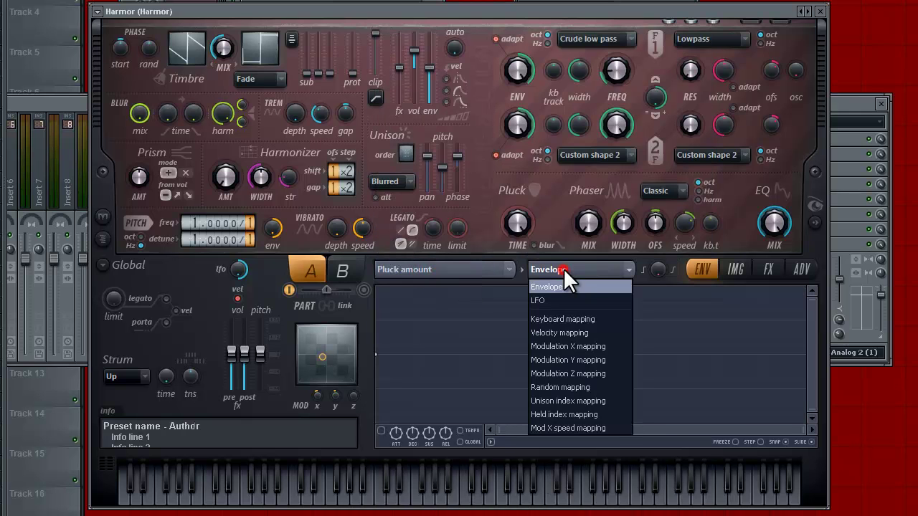
click(601, 346)
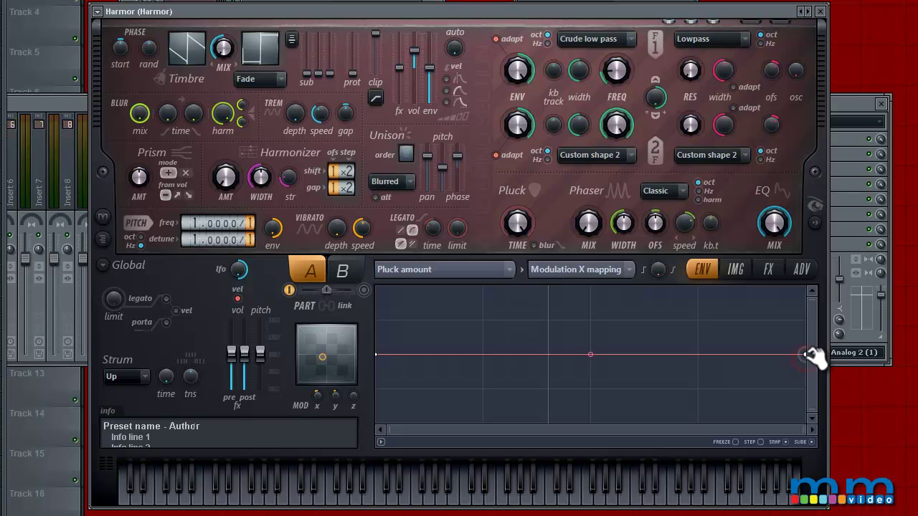
drag(808, 354, 840, 180)
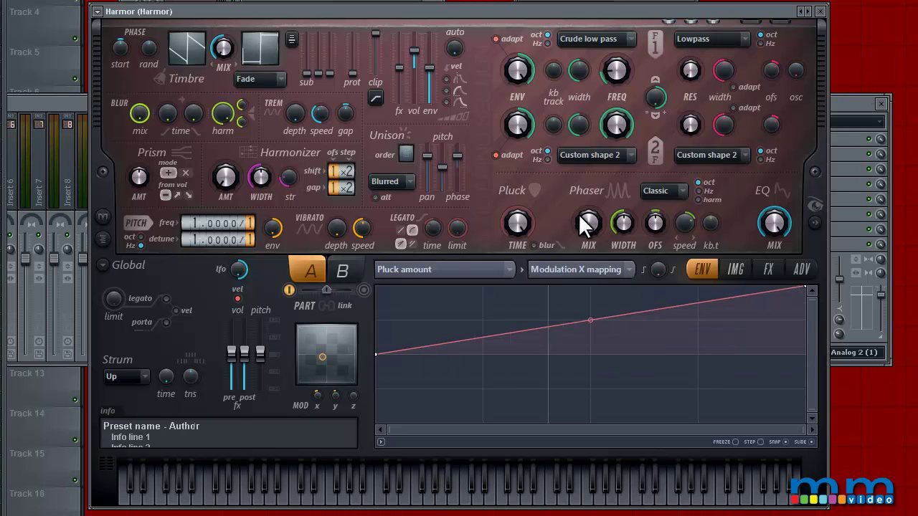
Map Pluck amount to Modulation Y with a ramp rising from the middle level to maximum
click(606, 273)
click(599, 360)
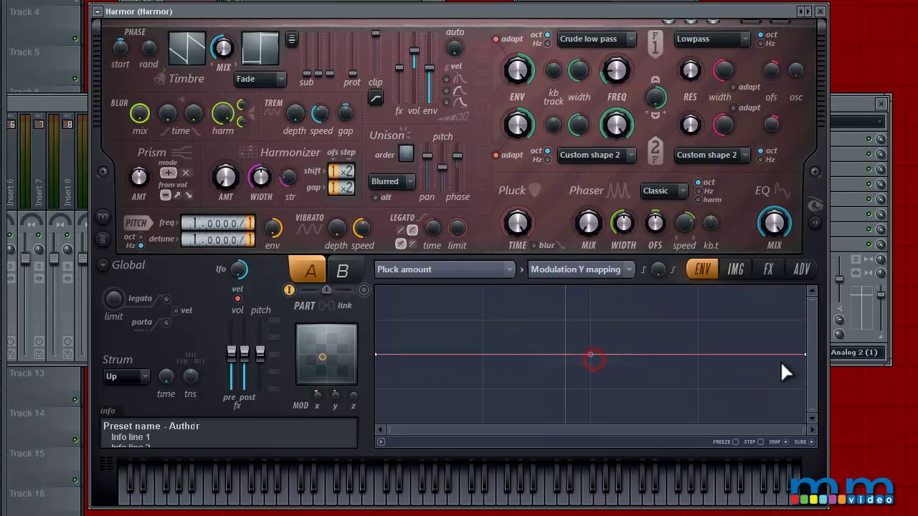
drag(800, 352, 836, 205)
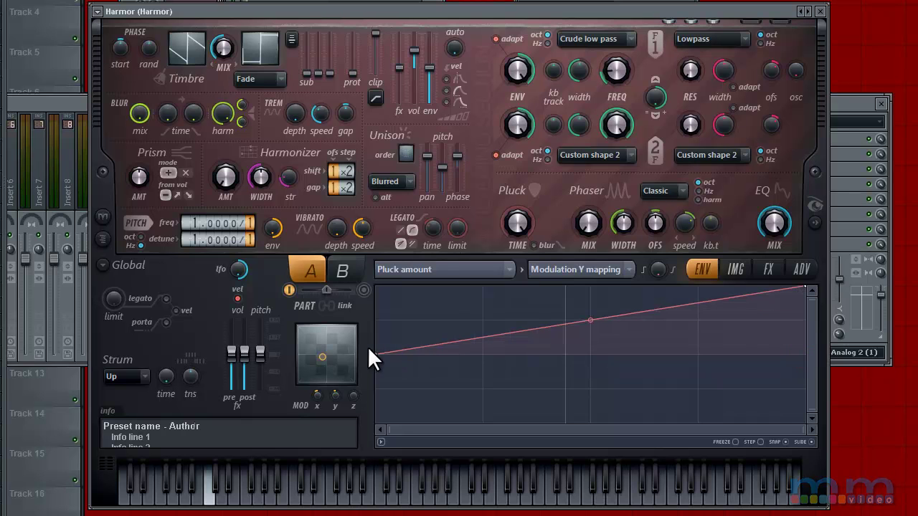
Adjust the pluck time and sweep the X-Y modulation point between opposite corners to audition the combined modulation
drag(323, 372, 226, 466)
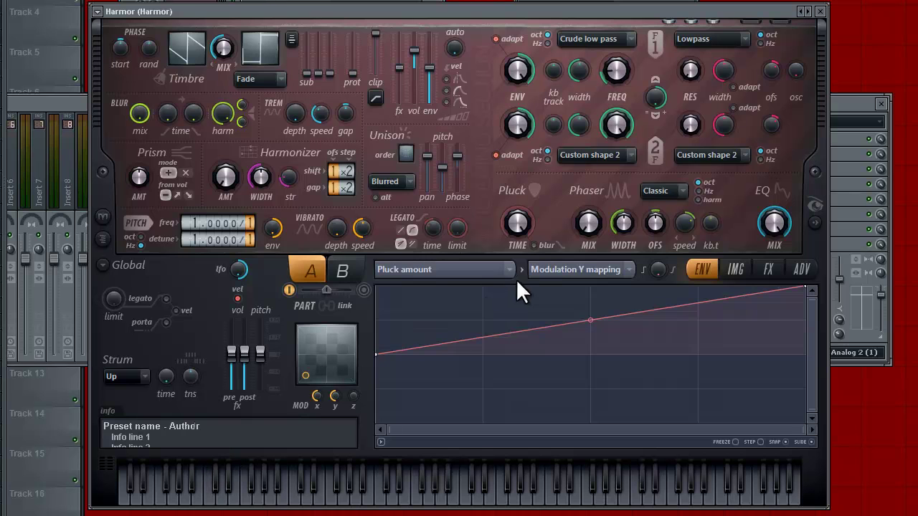
drag(523, 216, 507, 286)
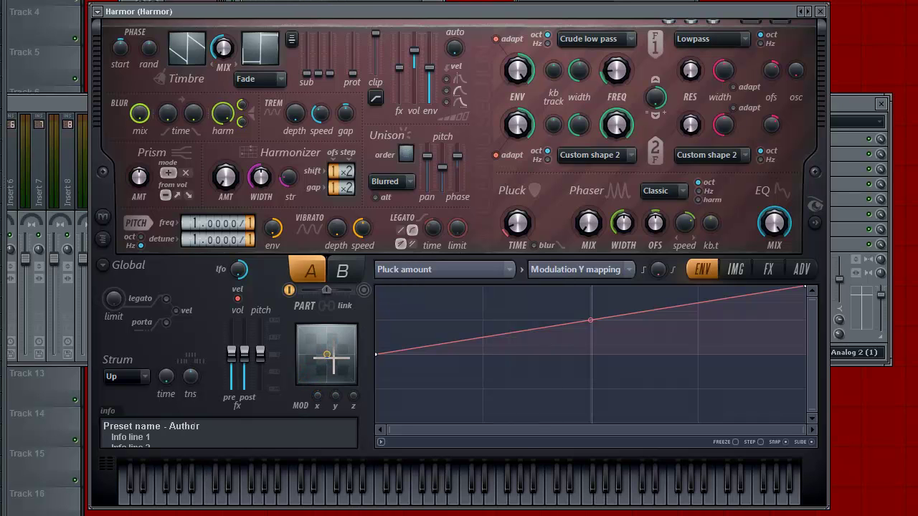
drag(332, 359, 353, 336)
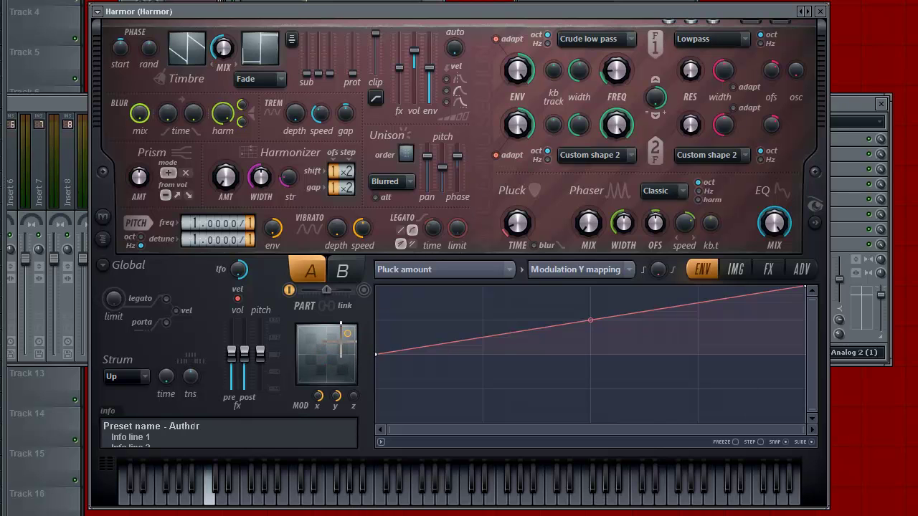
drag(348, 335, 309, 380)
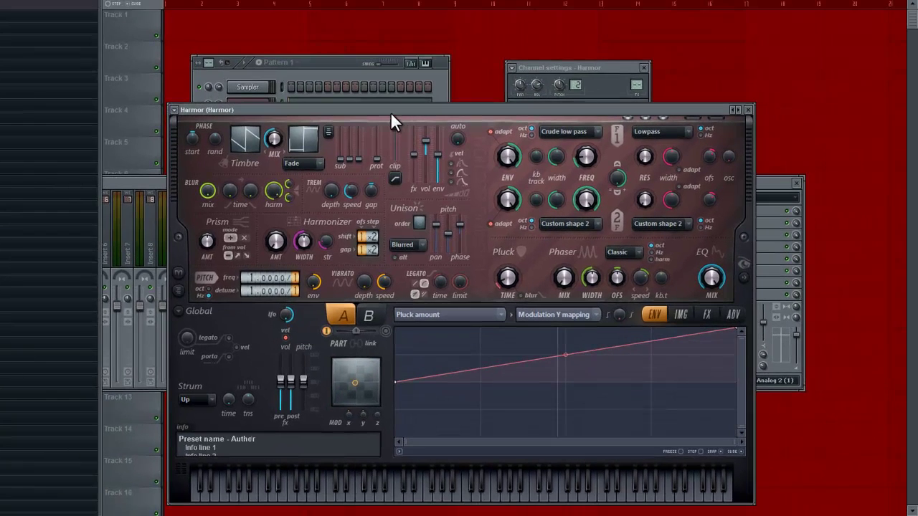
Unmute the Harmor #2 channel and open its synth window
click(318, 75)
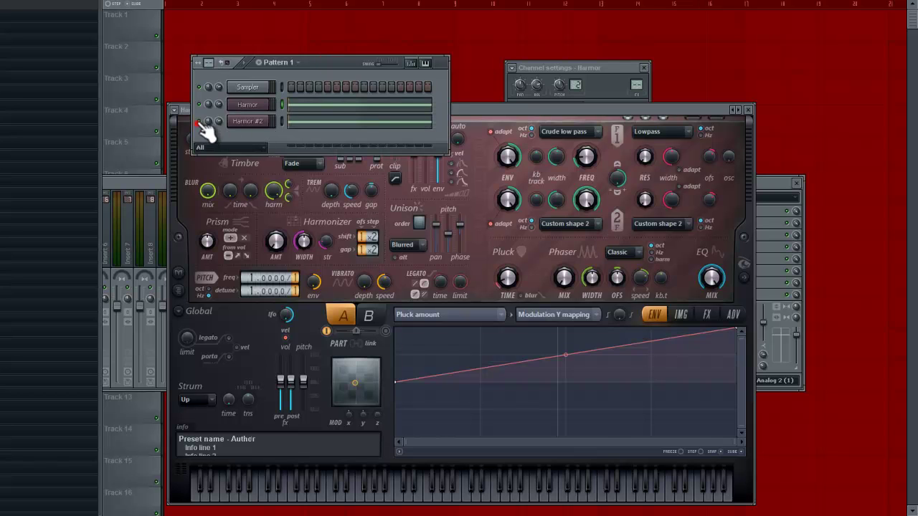
click(249, 121)
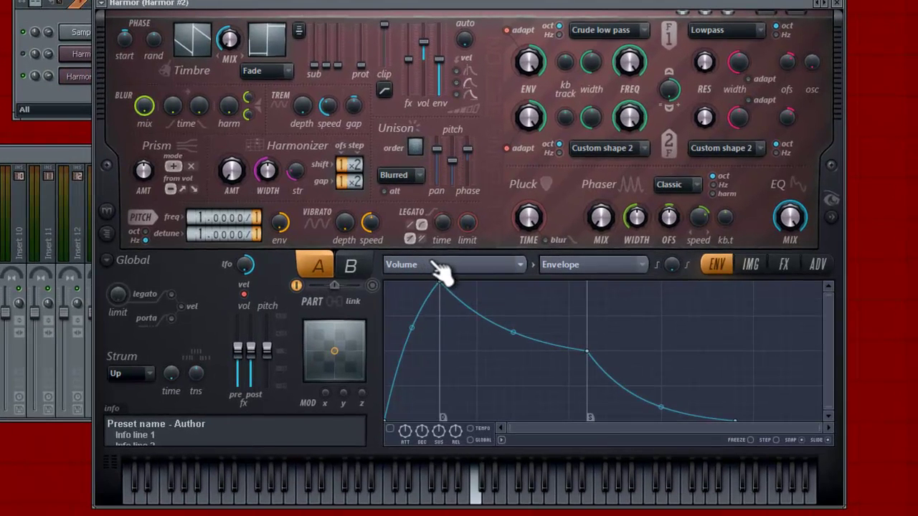
Lower Harmor #2's filter 1 frequency and map it to Modulation X with a ramp rising from minimum to maximum
click(449, 271)
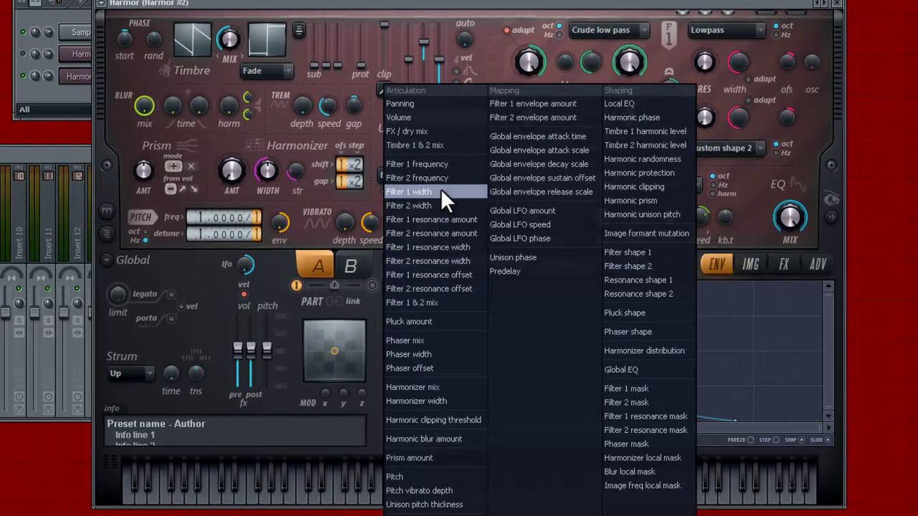
click(449, 164)
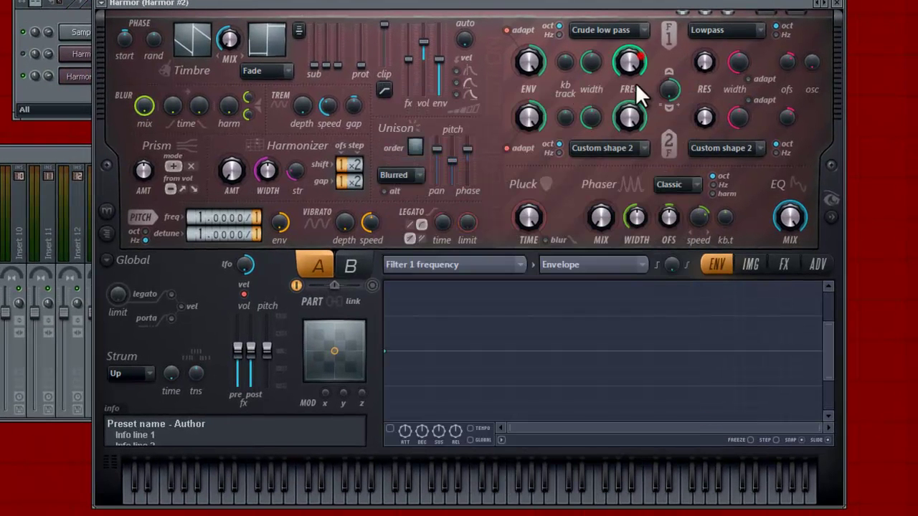
click(571, 265)
click(591, 337)
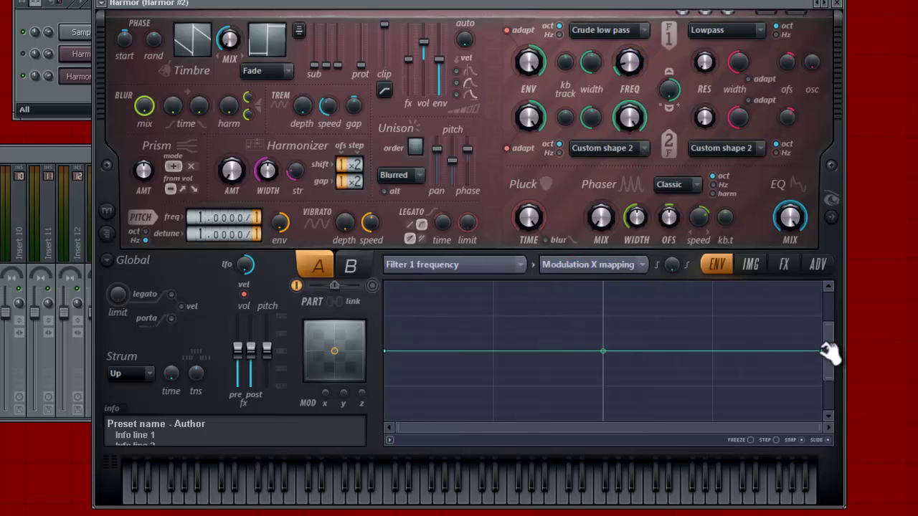
drag(830, 353, 832, 185)
Map filter 1 frequency to Modulation Y with a ramp rising from minimum to maximum
click(588, 264)
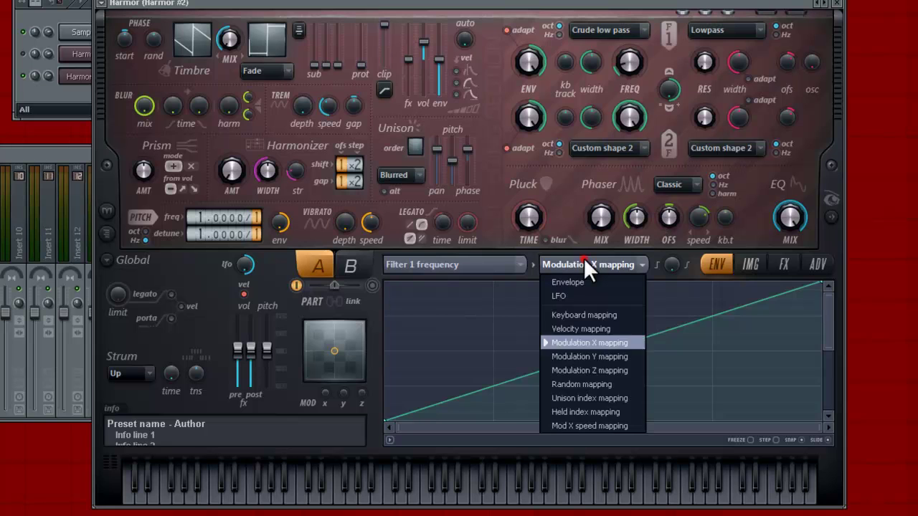
click(600, 355)
drag(830, 352, 861, 195)
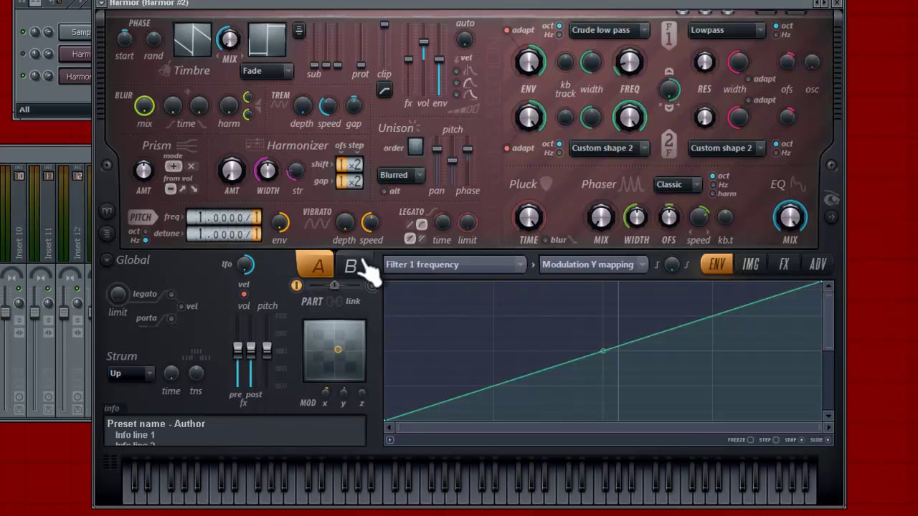
Map Harmonic blur amount to Modulation X with a ramp rising from minimum to maximum
click(422, 264)
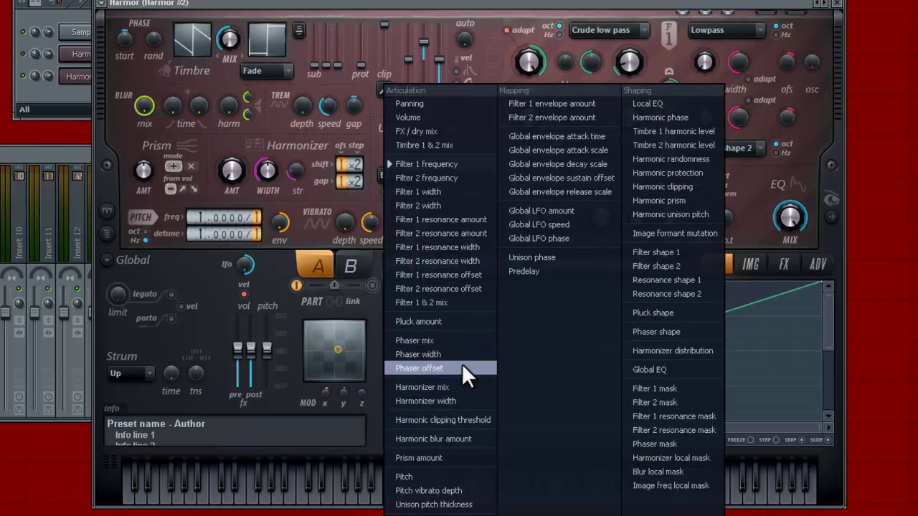
click(458, 438)
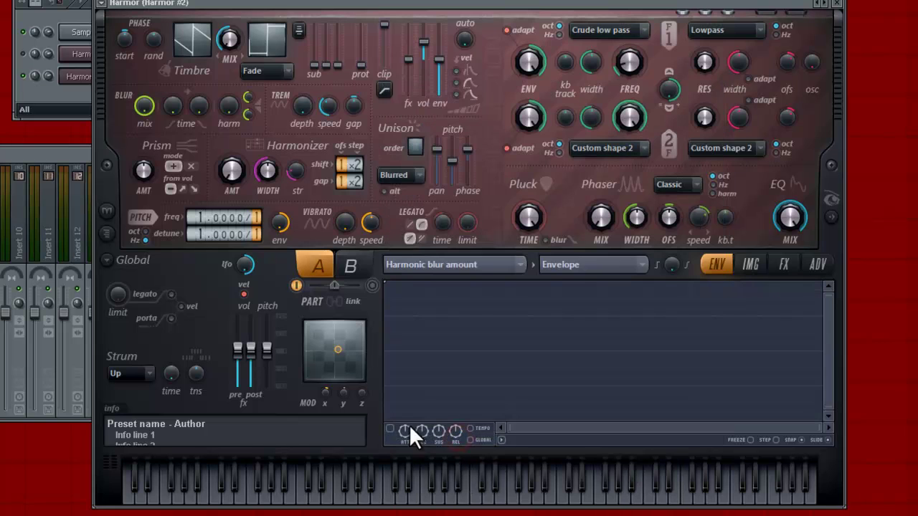
click(567, 265)
click(588, 343)
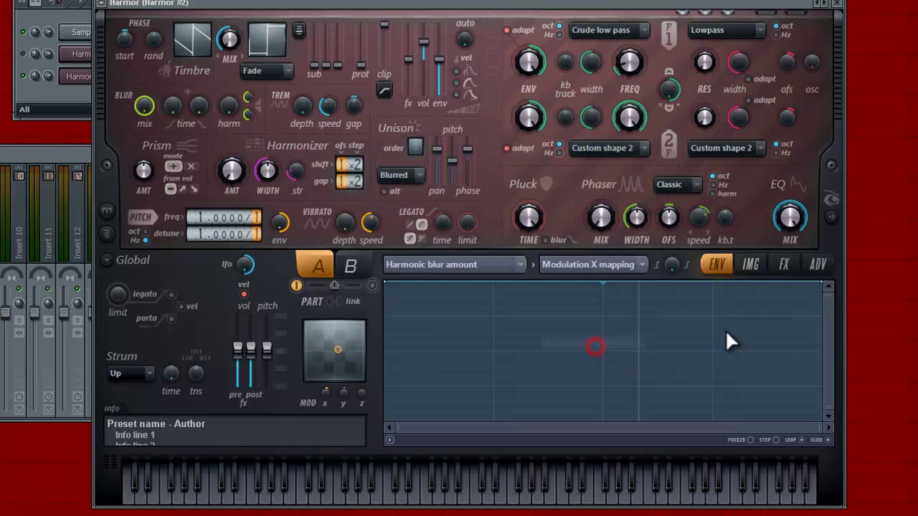
click(385, 284)
Map Harmonic blur amount to Modulation Y with a ramp from minimum to maximum, and audition it by sweeping the X-Y modulation point
click(546, 266)
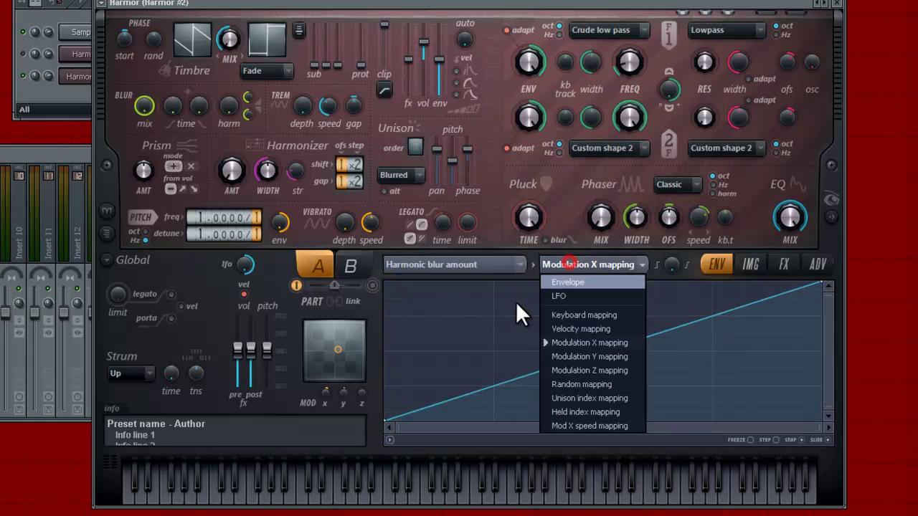
click(574, 355)
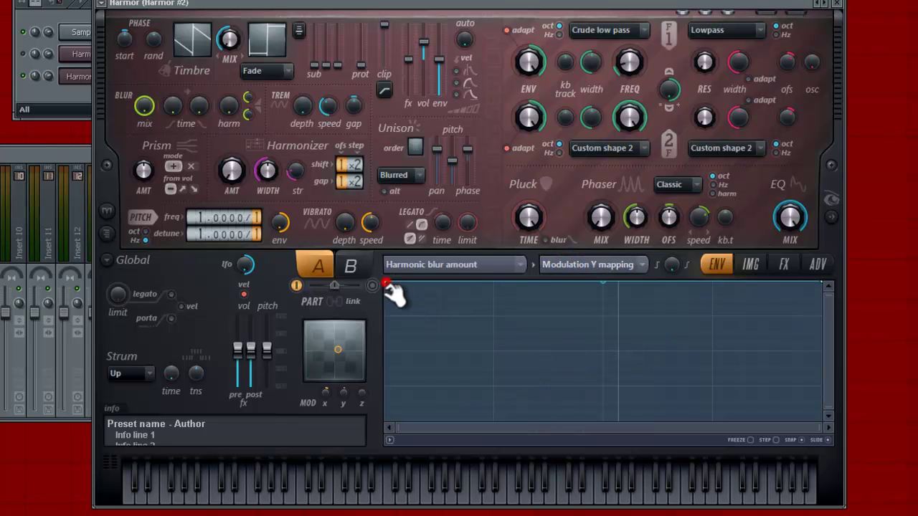
click(383, 283)
mouse_move(250, 411)
mouse_down()
mouse_move(302, 370)
mouse_move(248, 402)
mouse_move(452, 247)
mouse_move(317, 374)
mouse_up()
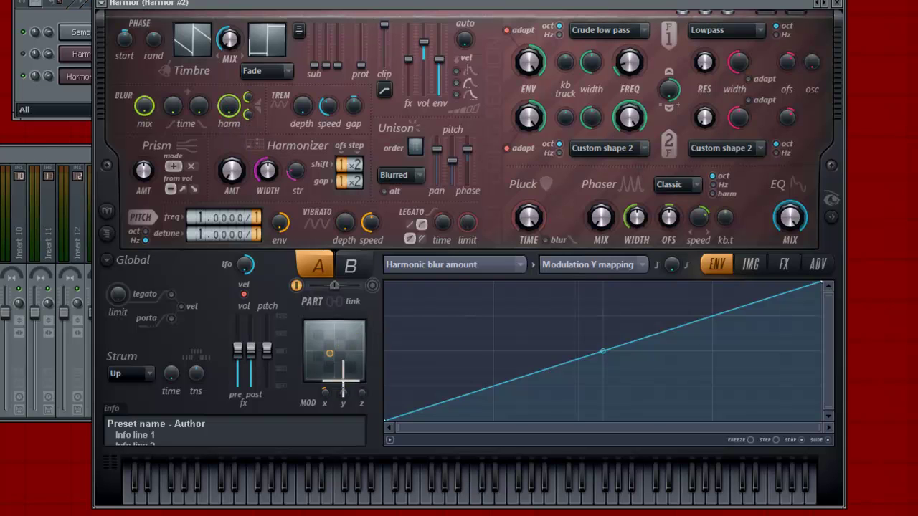
mouse_move(337, 376)
mouse_down()
mouse_move(377, 320)
mouse_move(502, 223)
mouse_up()
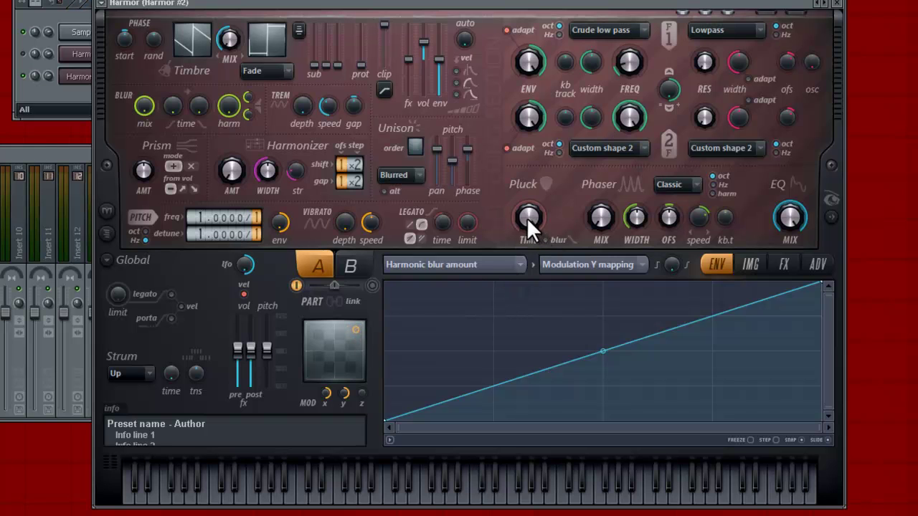
Map Pluck amount to Modulation X with a ramp rising from the middle level to maximum
click(488, 271)
click(453, 321)
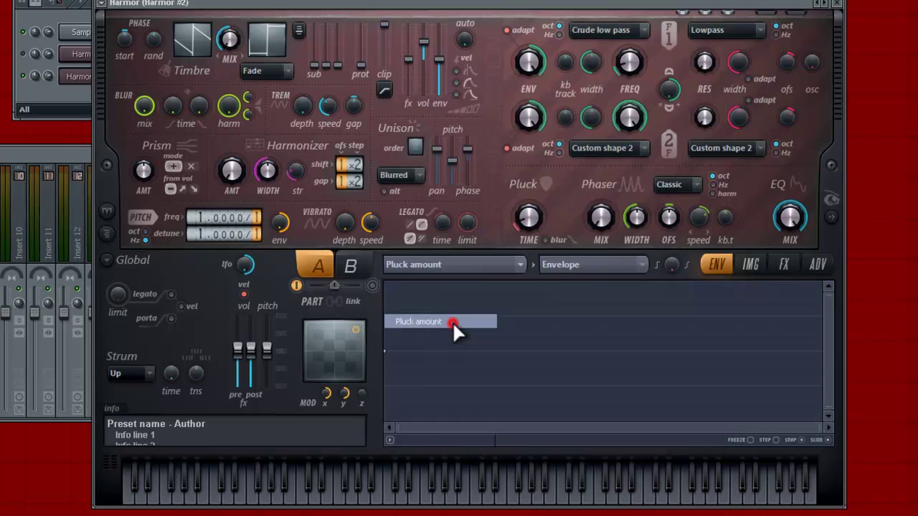
click(574, 267)
click(601, 343)
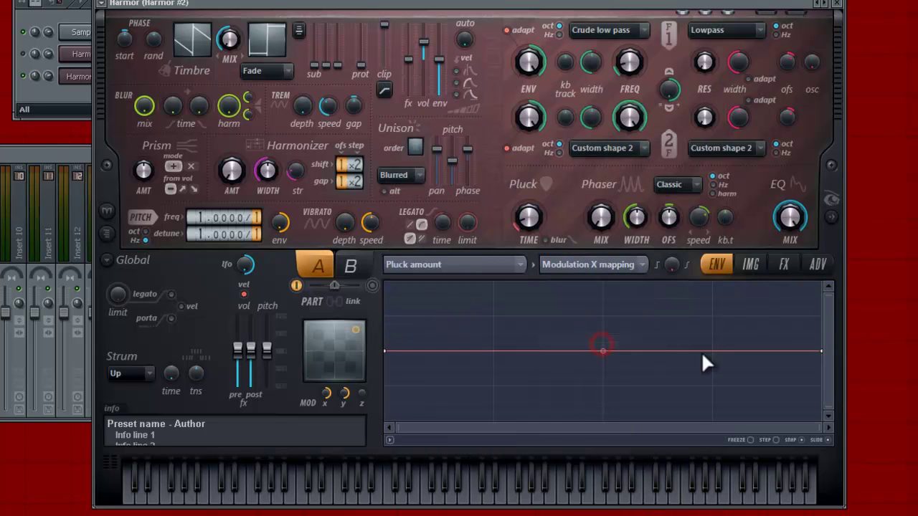
drag(812, 353, 825, 272)
Map Pluck amount to Modulation Y with a ramp rising from the middle level to maximum
click(624, 265)
click(601, 357)
drag(818, 351, 800, 201)
Adjust Harmor #2's pluck time while sweeping the X-Y modulation point, leaving the point in the pad's lower-left corner
mouse_move(348, 332)
mouse_down()
mouse_move(338, 354)
mouse_move(160, 512)
mouse_up()
mouse_move(315, 369)
mouse_down()
mouse_move(333, 355)
mouse_move(320, 363)
mouse_up()
drag(525, 239, 533, 197)
drag(316, 373, 312, 372)
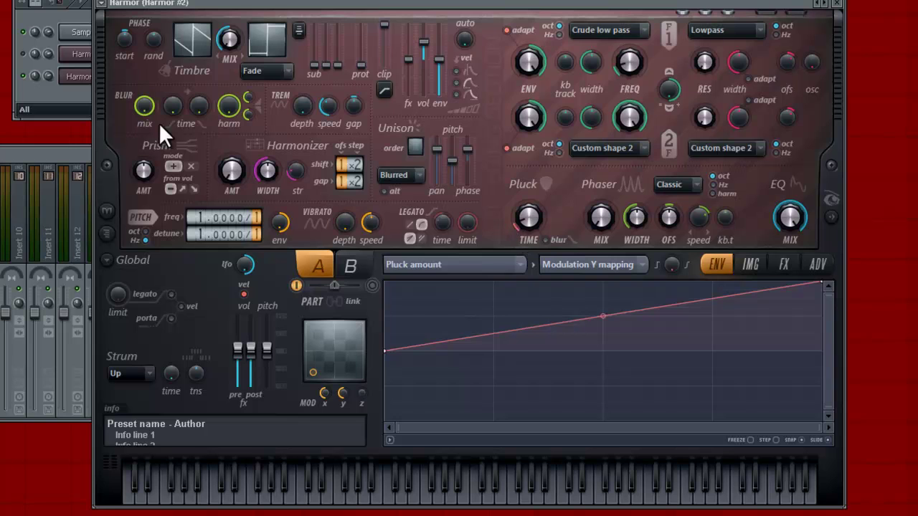
Bring Harmor #2's window forward and move its X-Y modulation point near the pad's upper-right corner
click(77, 99)
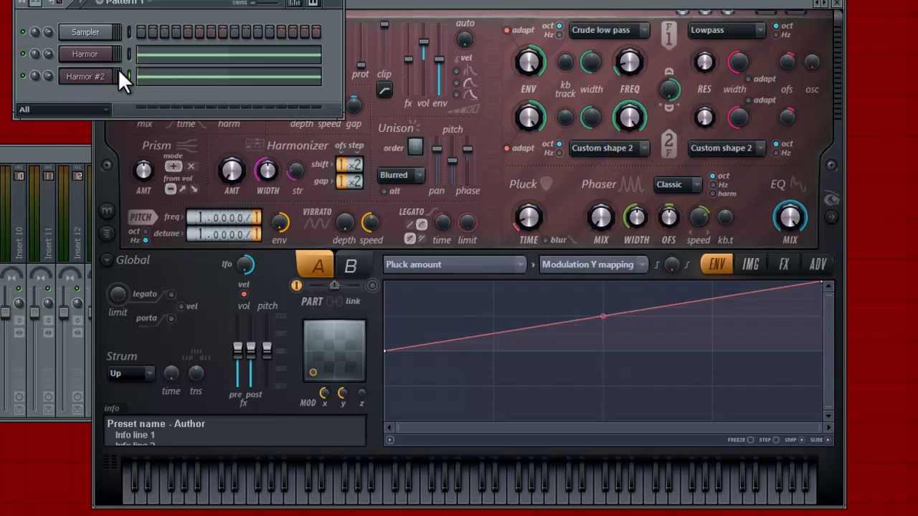
click(104, 77)
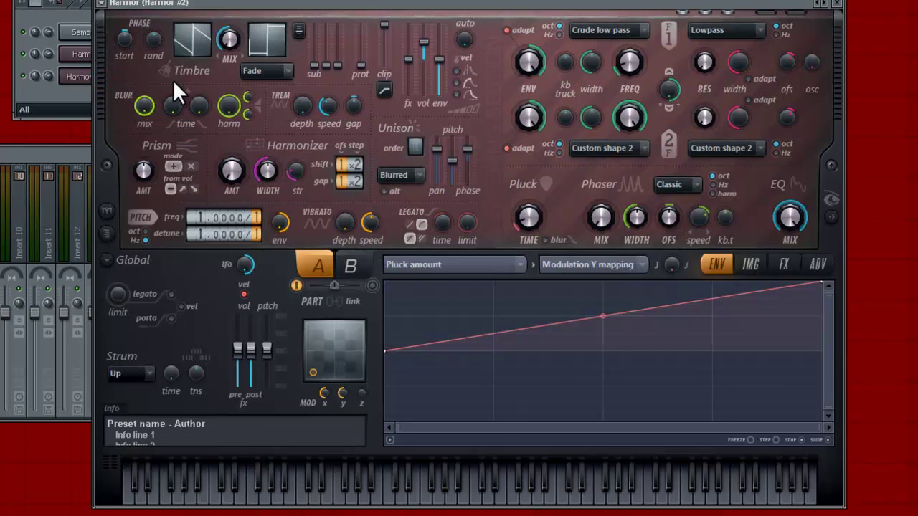
click(61, 91)
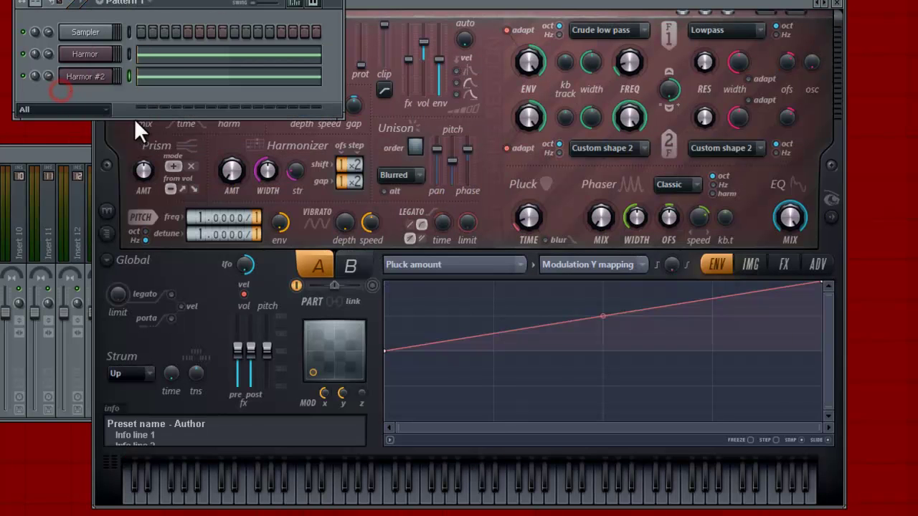
click(353, 376)
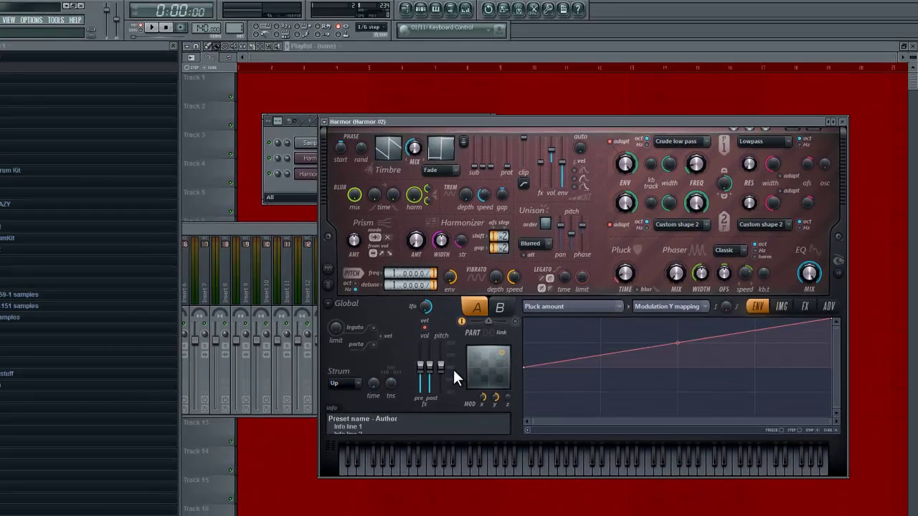
Load Fruity X-Y Controller into the master track's first effect slot in the mixer and reposition its window beside the channel list
click(302, 190)
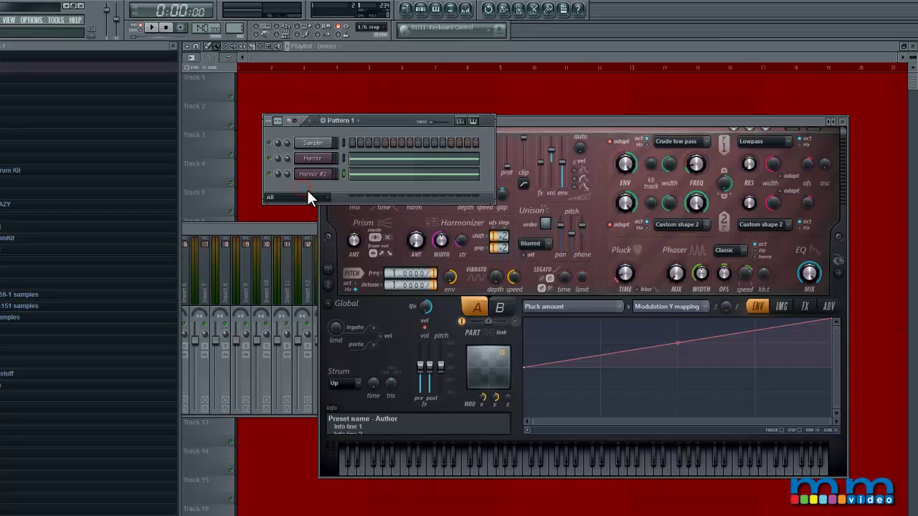
click(466, 10)
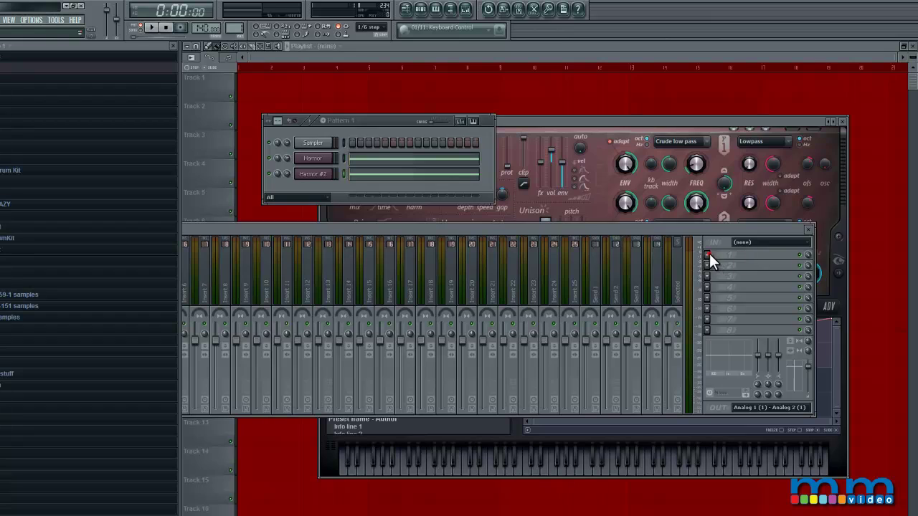
click(709, 255)
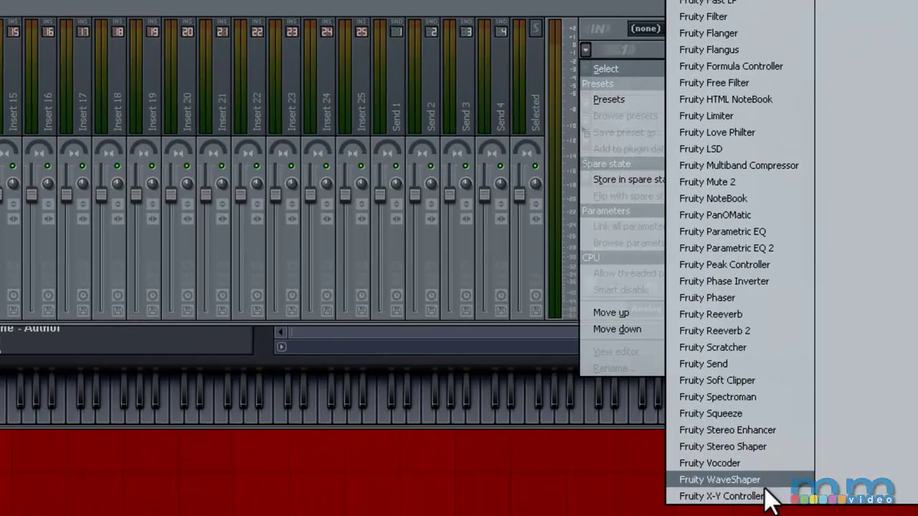
click(765, 496)
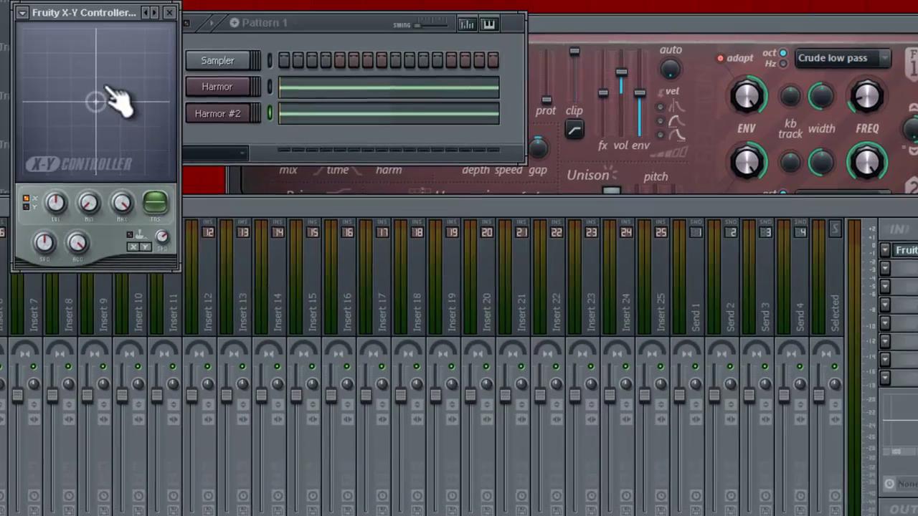
drag(105, 86, 95, 104)
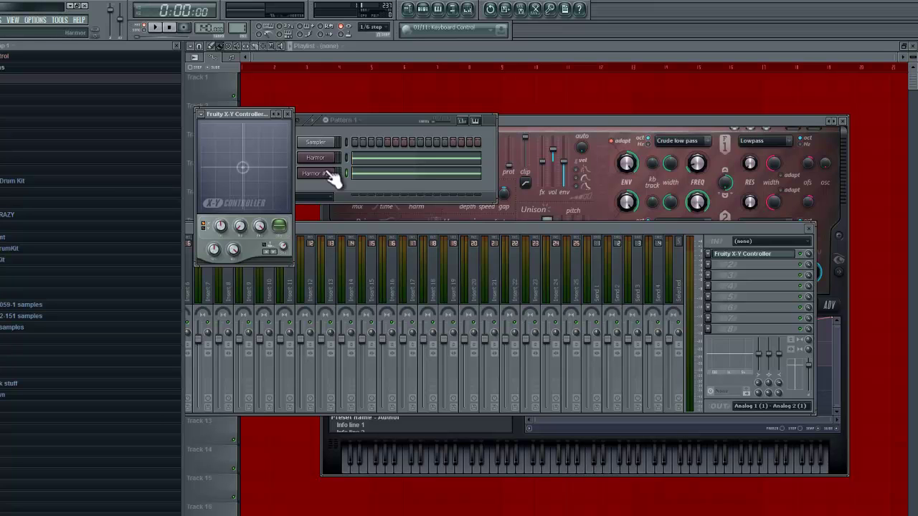
click(547, 127)
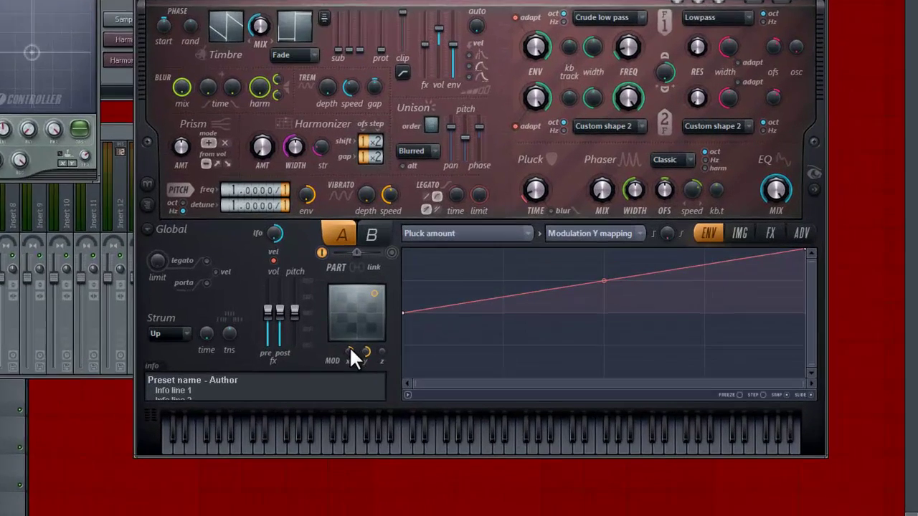
right_click(485, 395)
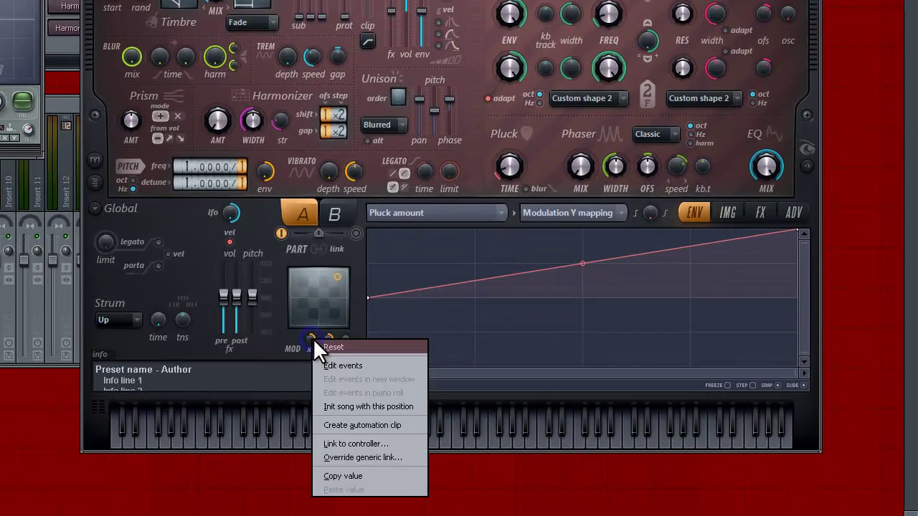
click(362, 443)
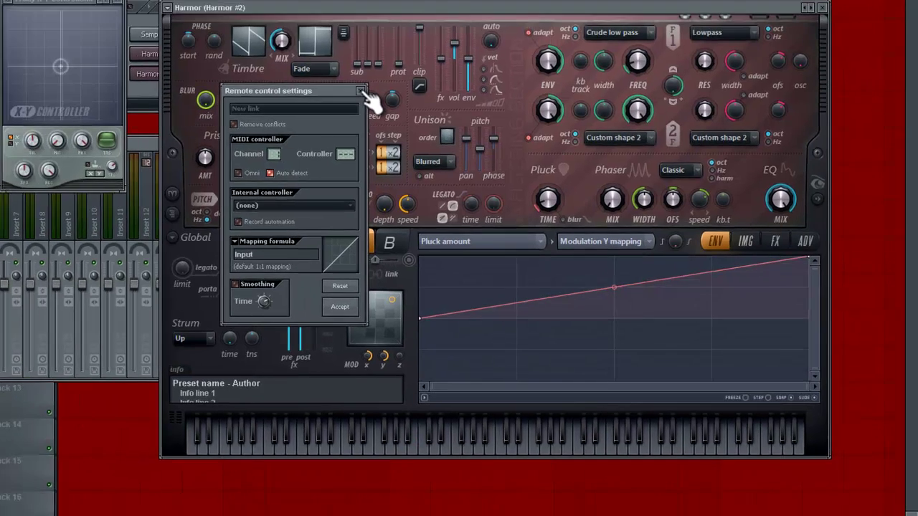
click(304, 46)
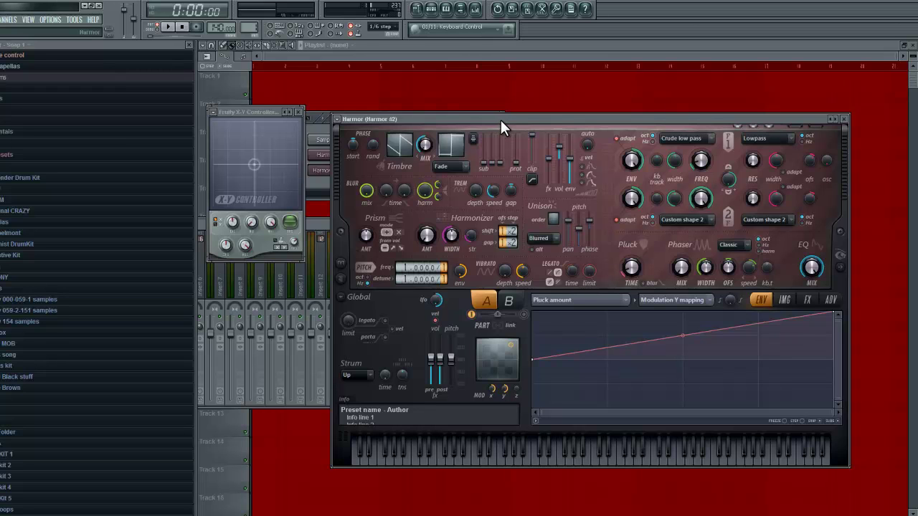
Move Harmor #2's X-Y modulation point to the pad's lower middle and open the first Harmor's window
click(488, 373)
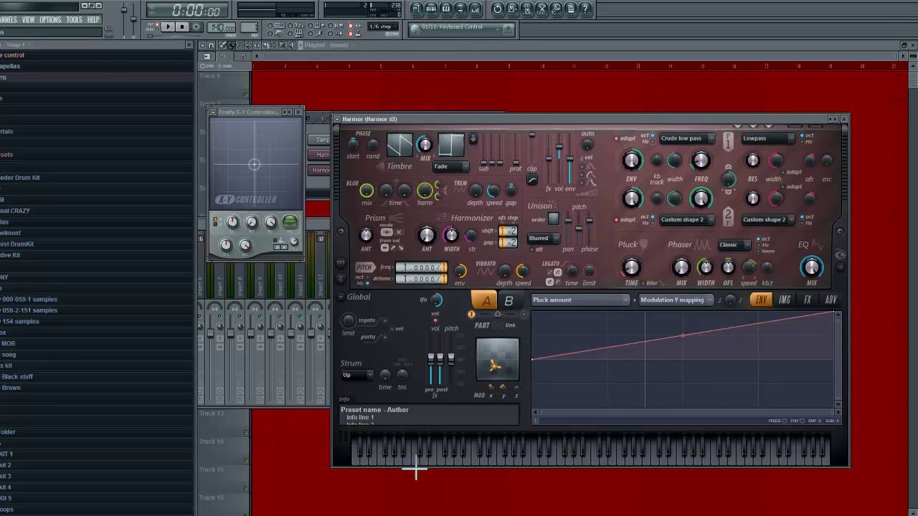
click(316, 181)
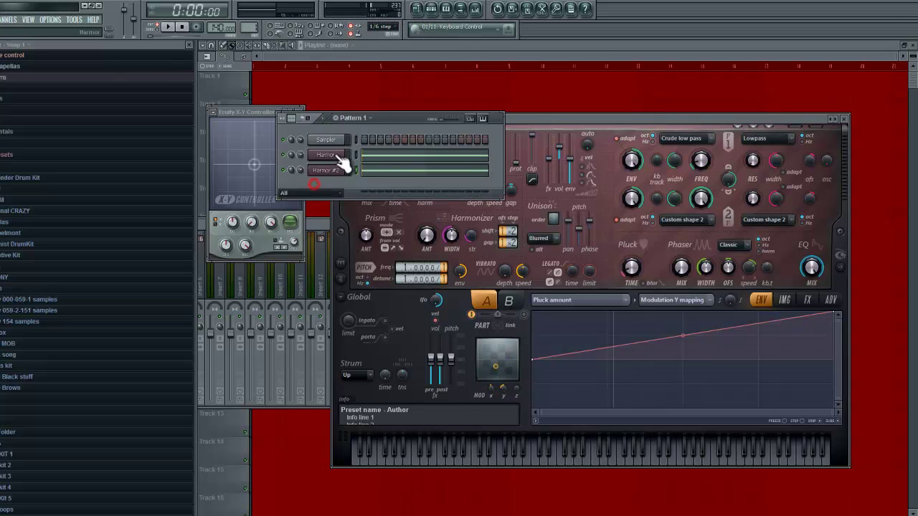
click(337, 157)
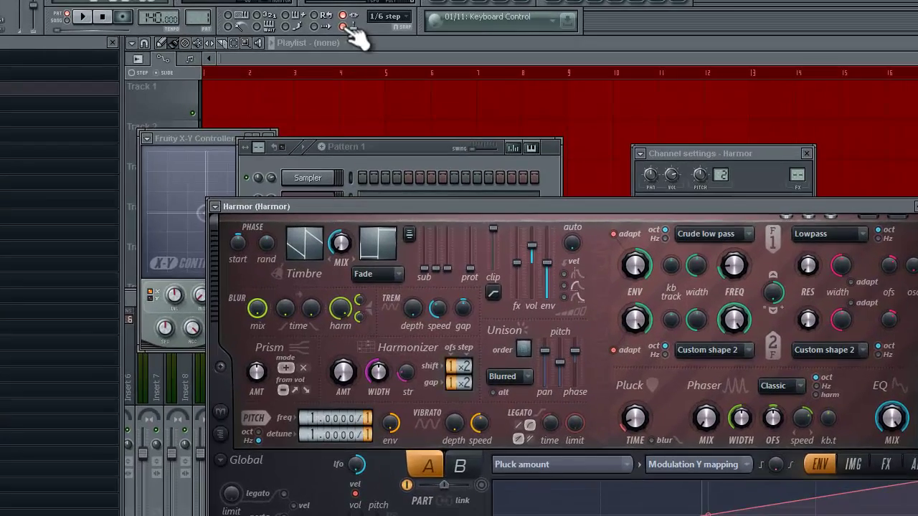
Open the multi-link controller settings and link 1/4 - Modulation X to the internal controller X-Y ctrl (Master) - X
click(351, 34)
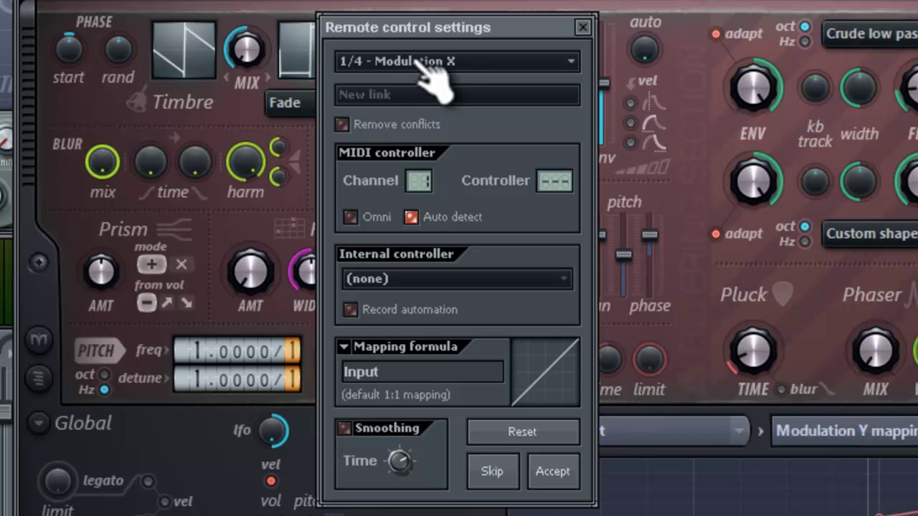
click(431, 72)
click(416, 64)
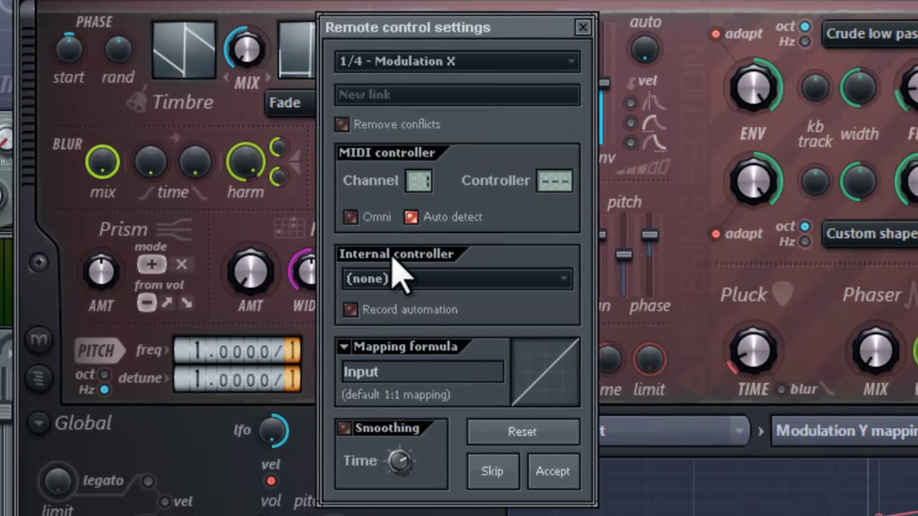
click(433, 282)
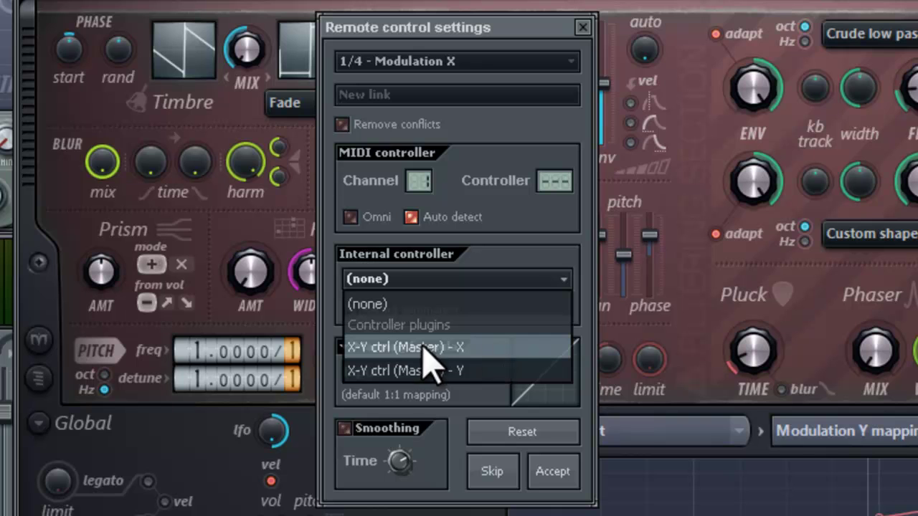
click(480, 347)
click(566, 477)
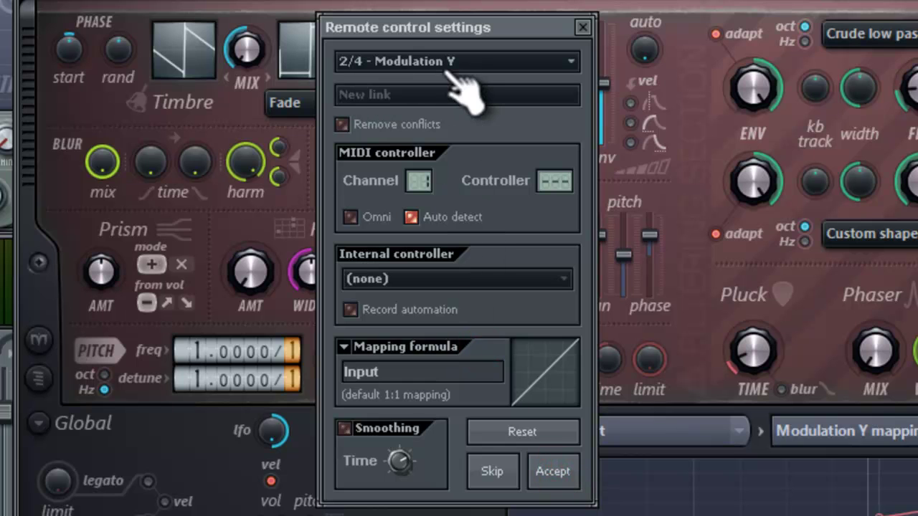
Link 2/4 - Modulation Y to the internal controller X-Y ctrl (Master) - Y
click(455, 279)
click(464, 370)
click(555, 473)
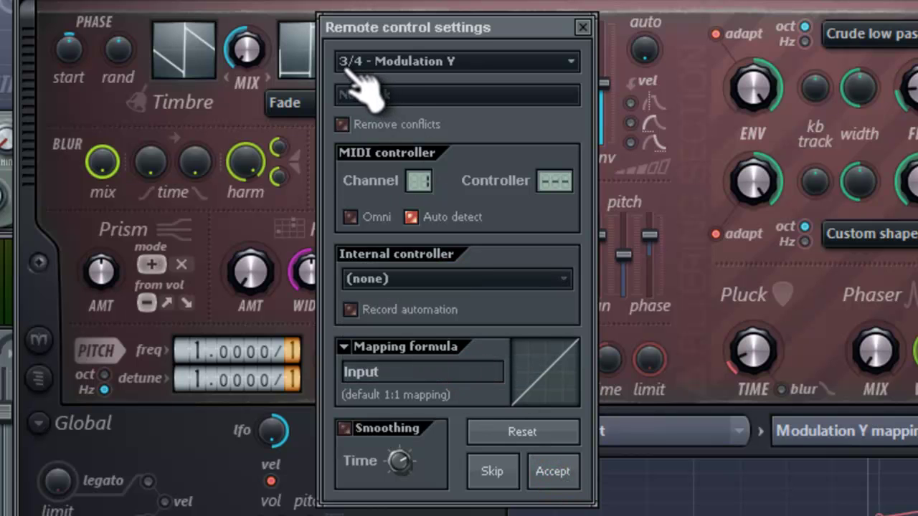
Link 3/4 - Modulation Y to the internal controller X-Y ctrl (Master) - Y
click(375, 64)
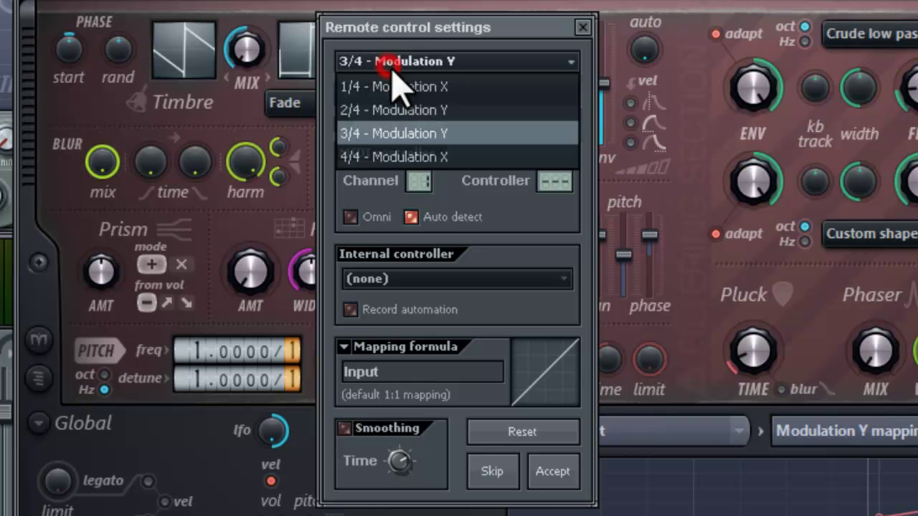
click(400, 135)
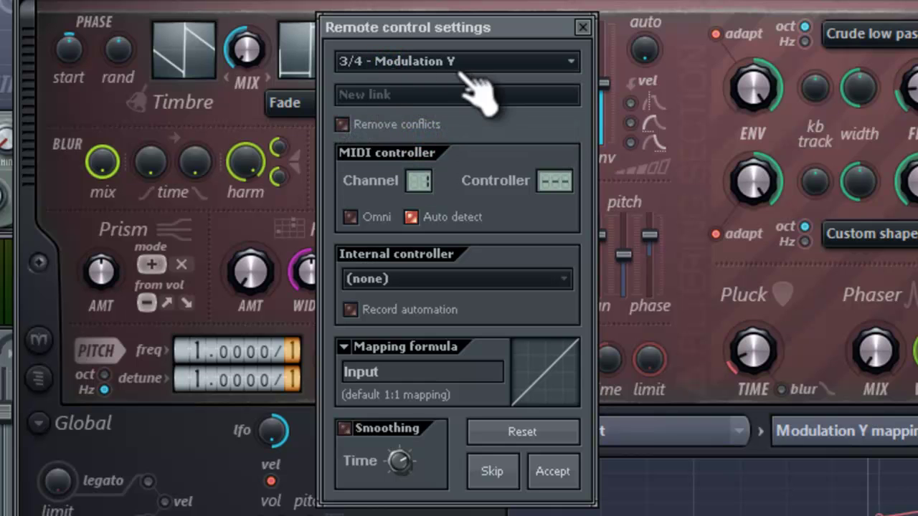
click(463, 280)
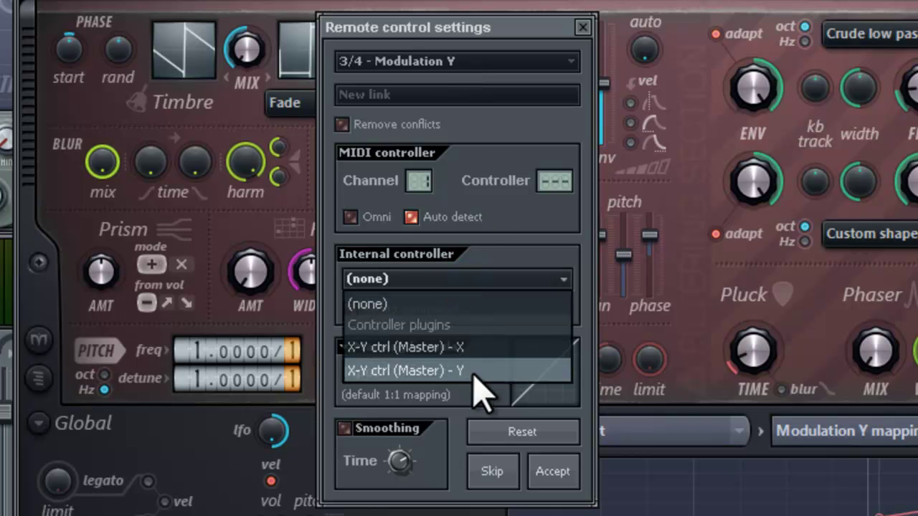
click(474, 371)
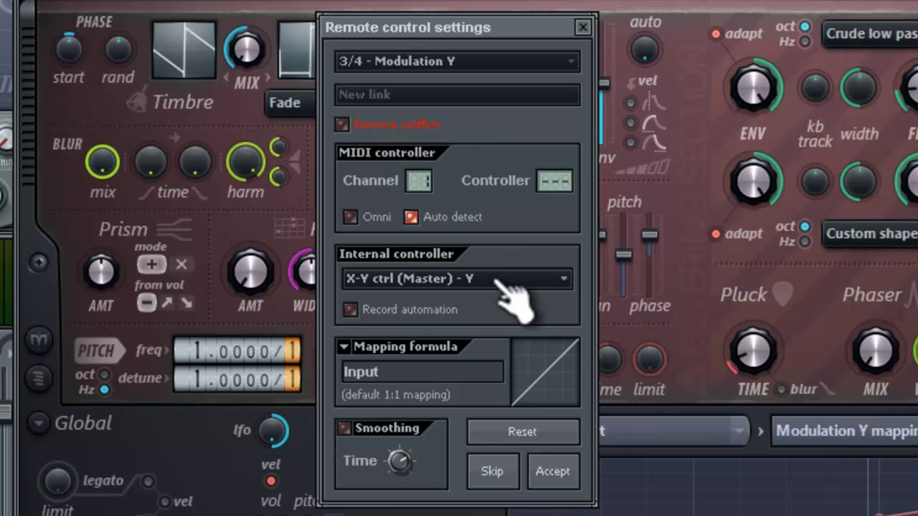
click(554, 472)
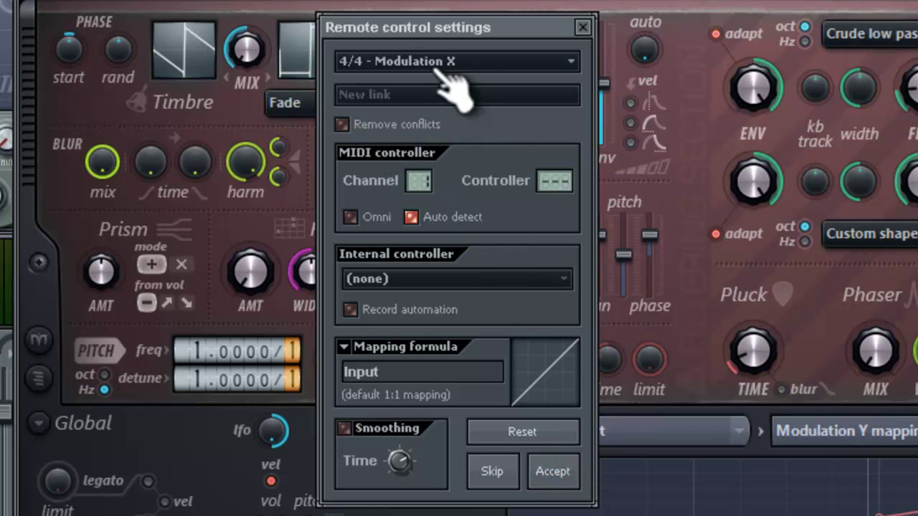
Link 4/4 - Modulation X to the internal controller X-Y ctrl (Master) - X and finish the multi-link setup
click(466, 279)
click(483, 349)
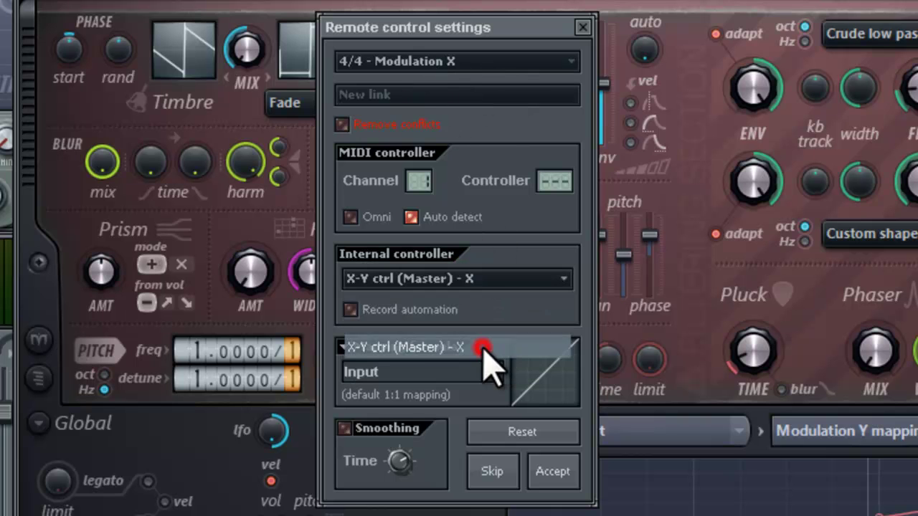
click(554, 472)
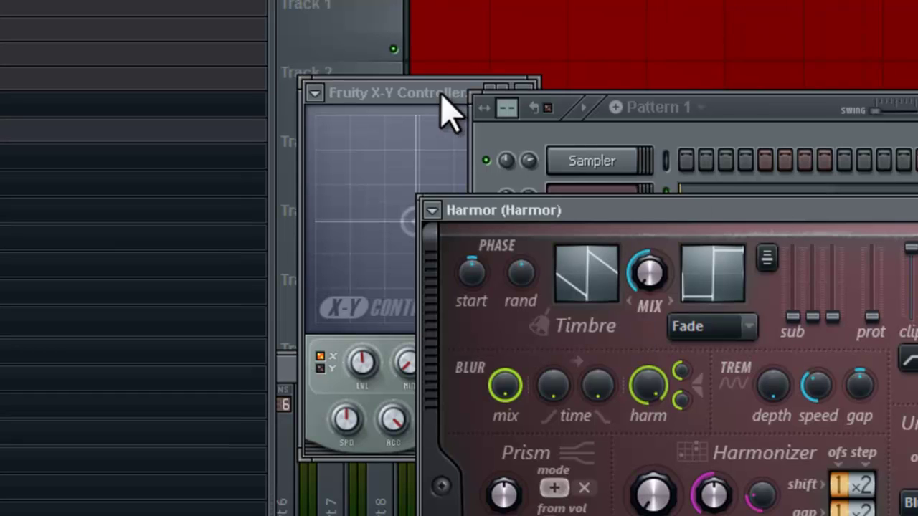
Bring Fruity X-Y Controller to the front, start playback and sweep its point across the pad to audition both Harmors
click(438, 95)
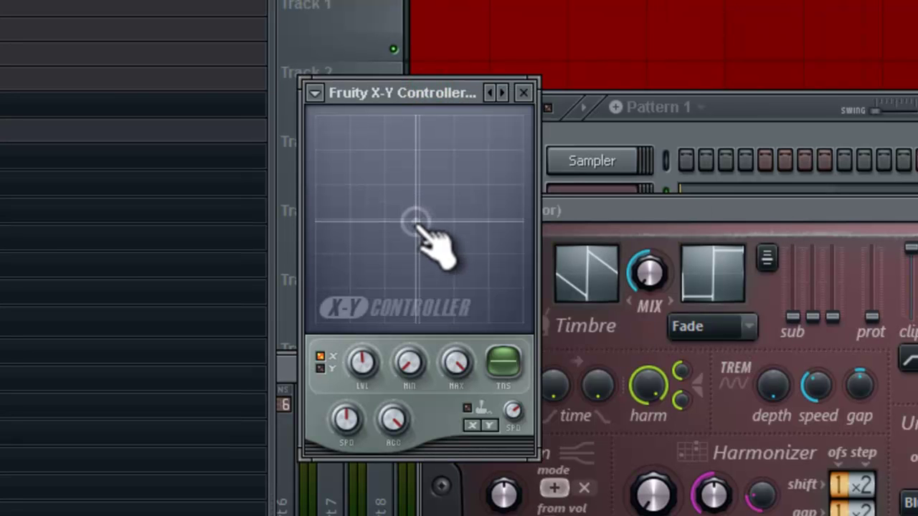
key(space)
drag(417, 225, 542, 85)
drag(553, 244, 526, 488)
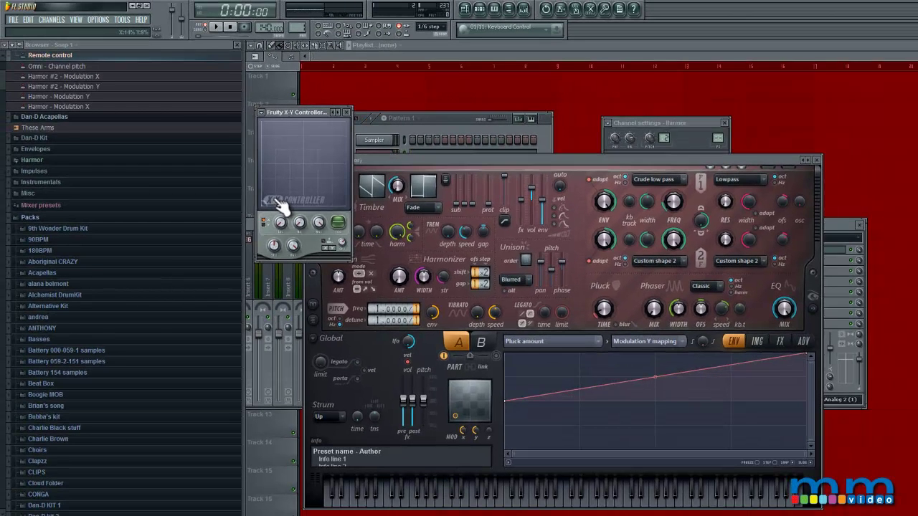
Open the recent project because of you.flp without saving the changes to the untitled project
click(13, 19)
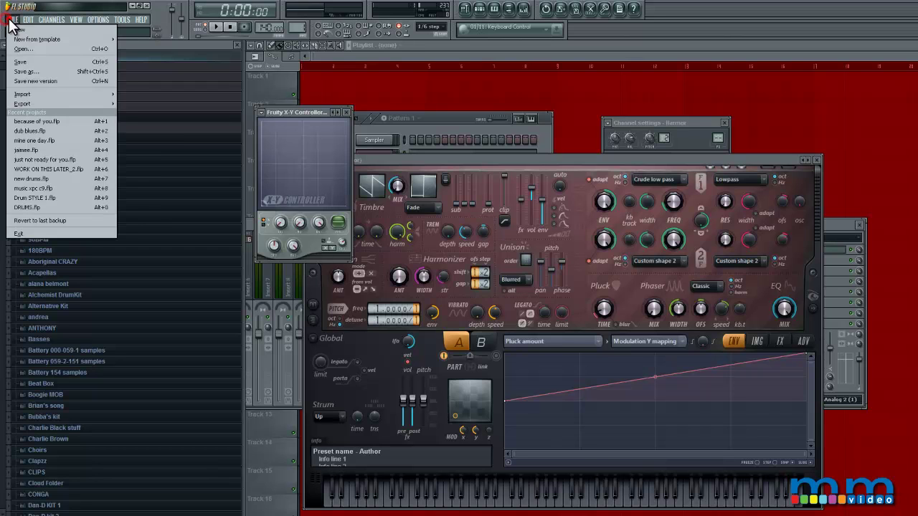
click(66, 123)
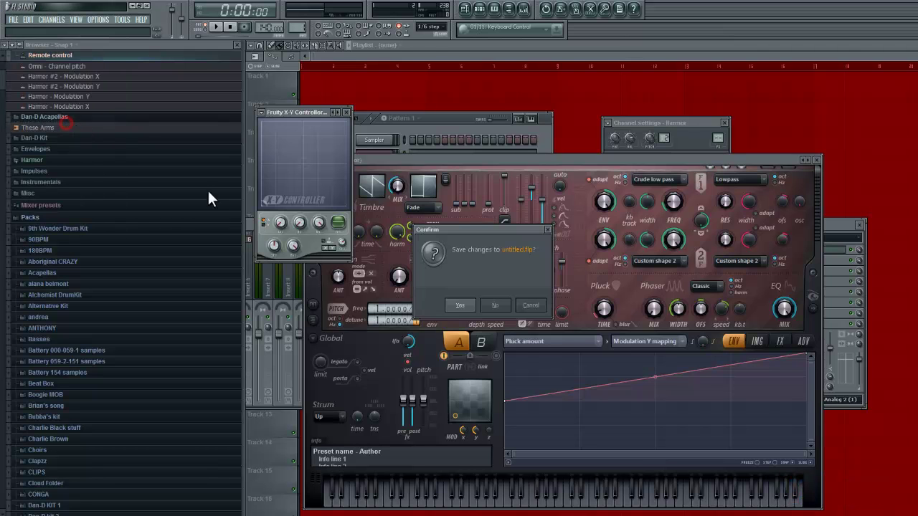
click(492, 305)
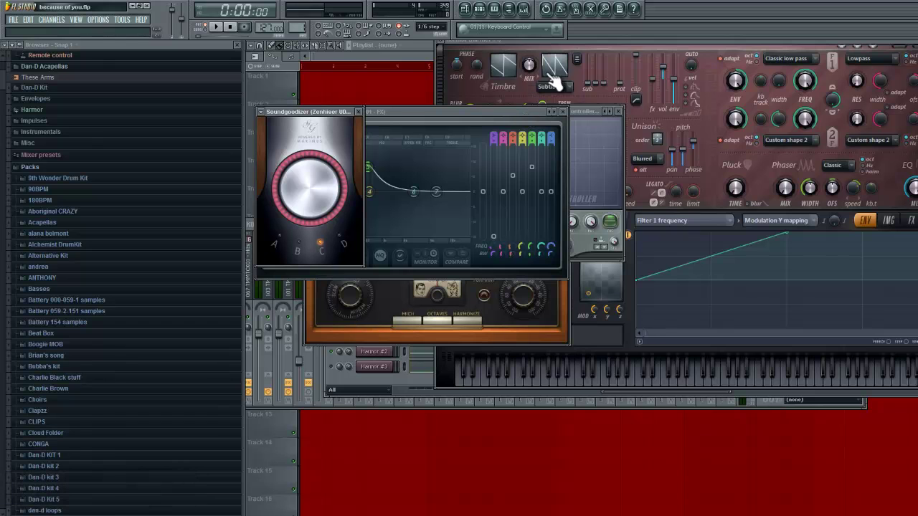
Bring the Harmor window and mixer to the front and open Fruity X-Y Controller from the Harmor #2 track's effect slots
click(568, 45)
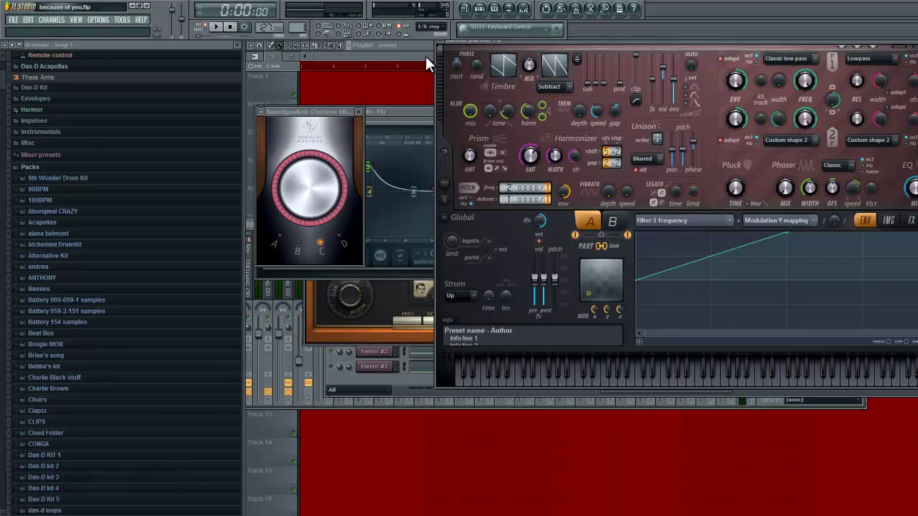
click(300, 367)
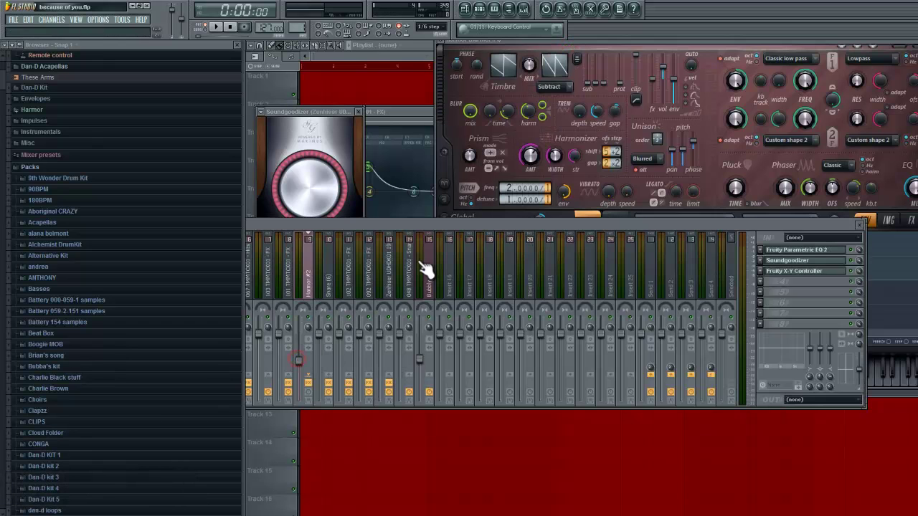
click(836, 271)
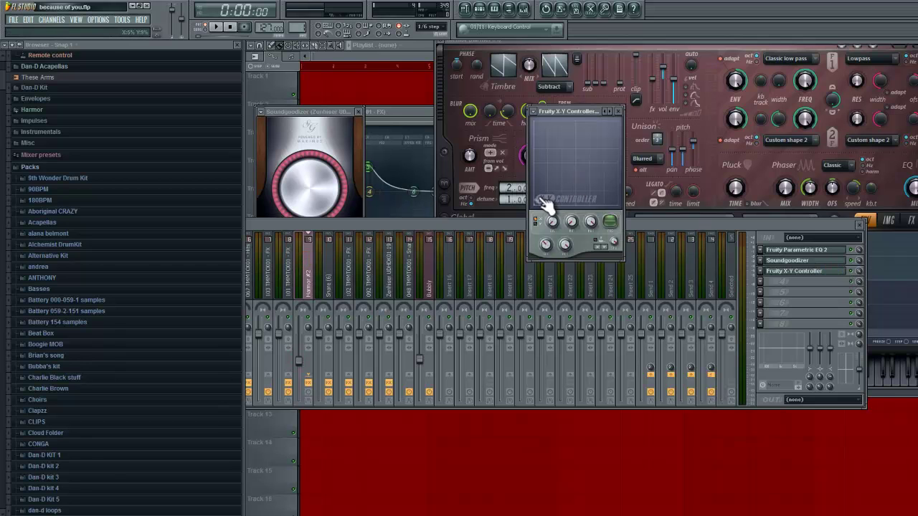
Play the pattern and sweep the X-Y point across the pad while trying faster and slower Speed settings
key(space)
drag(540, 199, 585, 183)
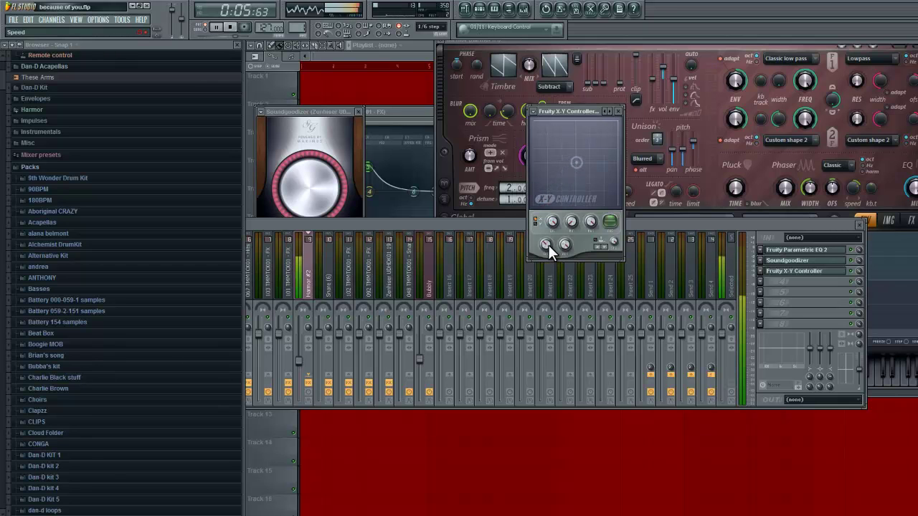
drag(547, 244, 549, 236)
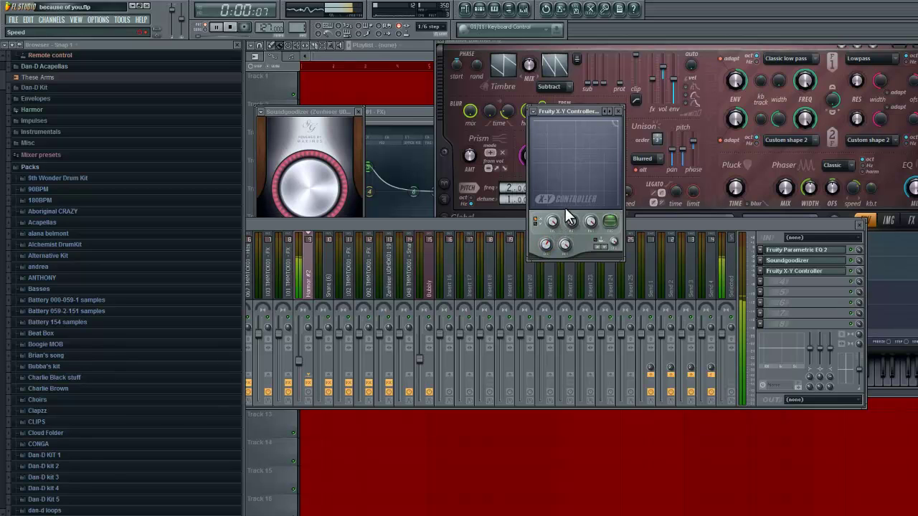
drag(596, 153, 619, 134)
drag(538, 328, 539, 333)
drag(551, 190, 601, 146)
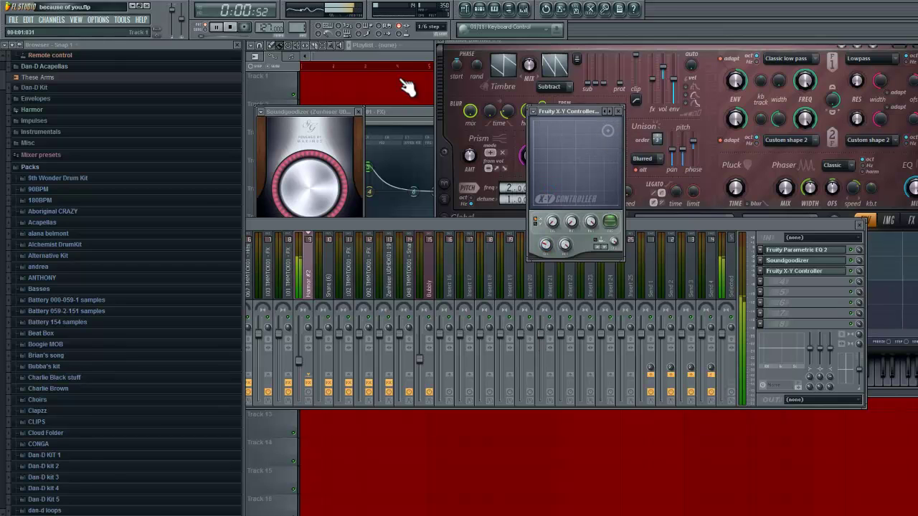
Show the step sequencer, unmute the 026 TMMTCK channel and bring the sequencer up over the playlist
click(480, 9)
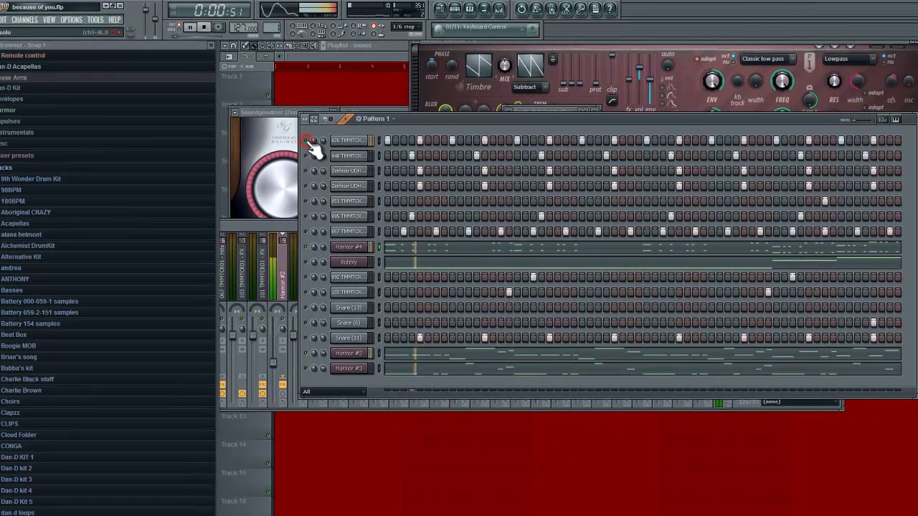
click(308, 140)
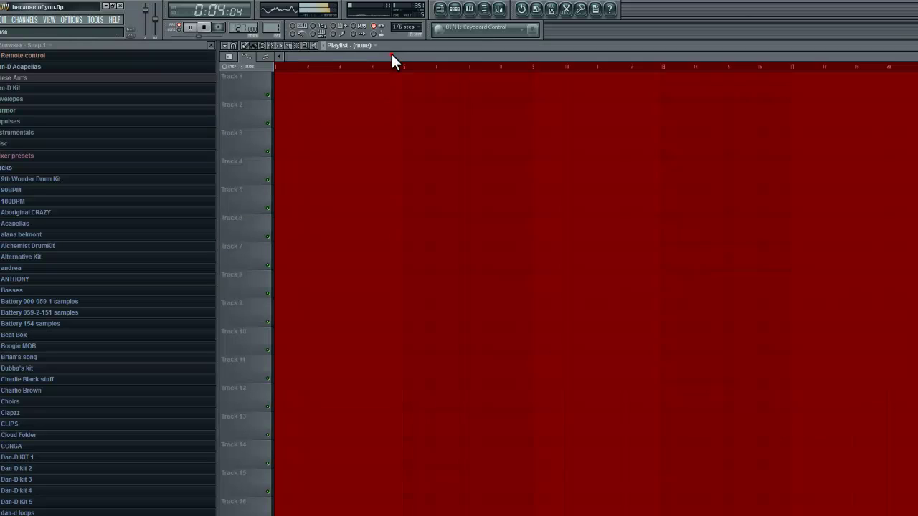
click(392, 54)
click(455, 9)
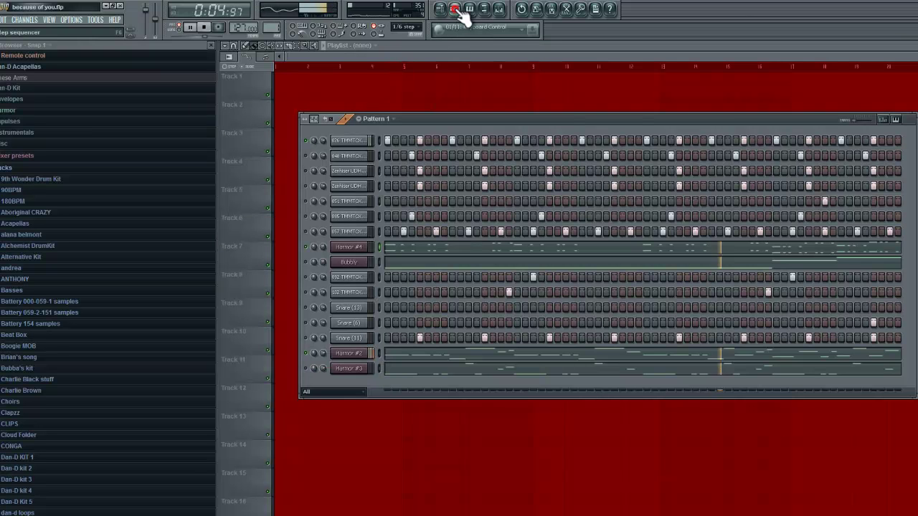